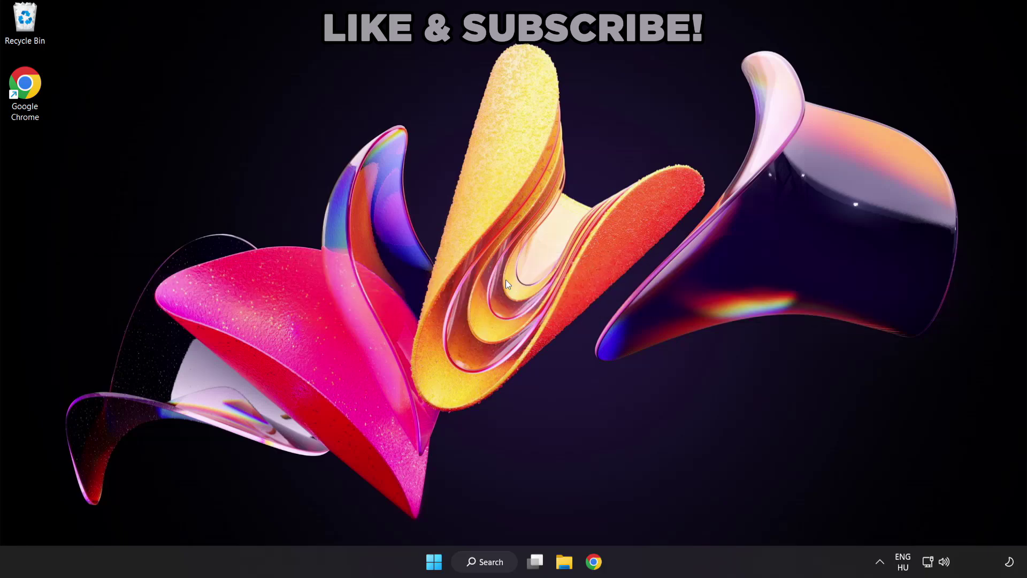
Search Windows for 'device manager' to bring up Device Manager as the best match
{"action": "left_click", "coordinate": [497, 568]}
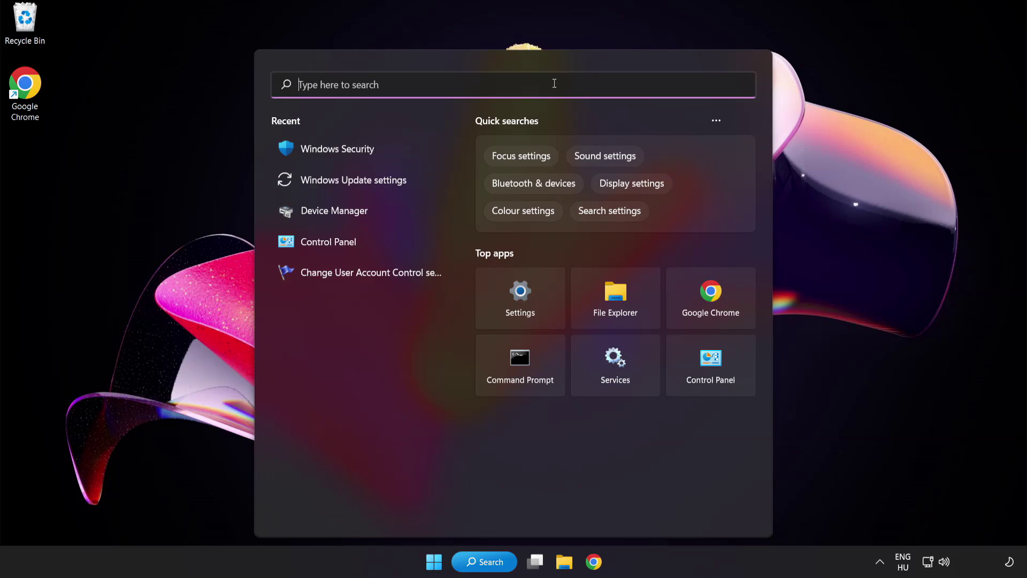
{"action": "type", "text": "device ma"}
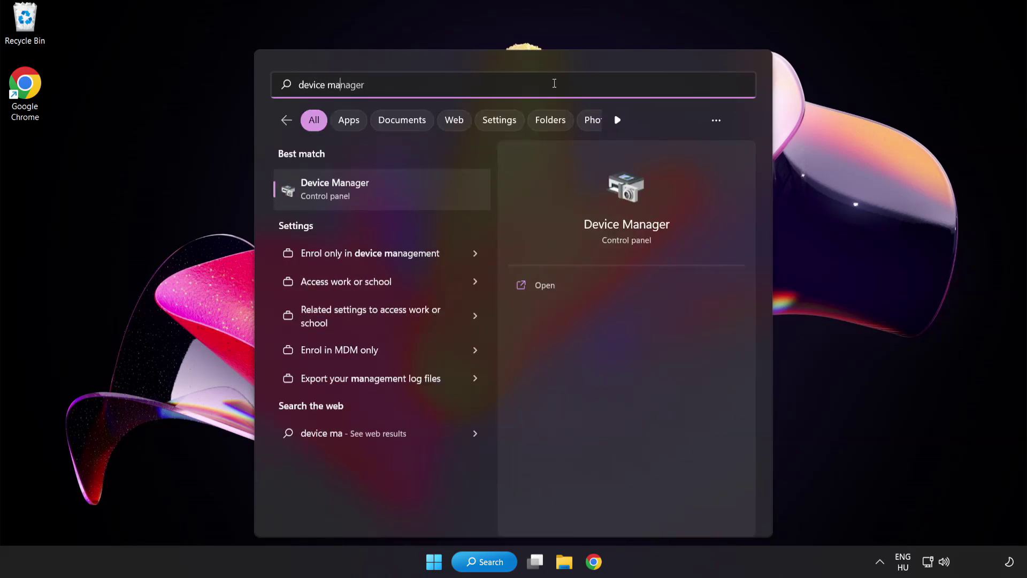
{"action": "type", "text": "nager"}
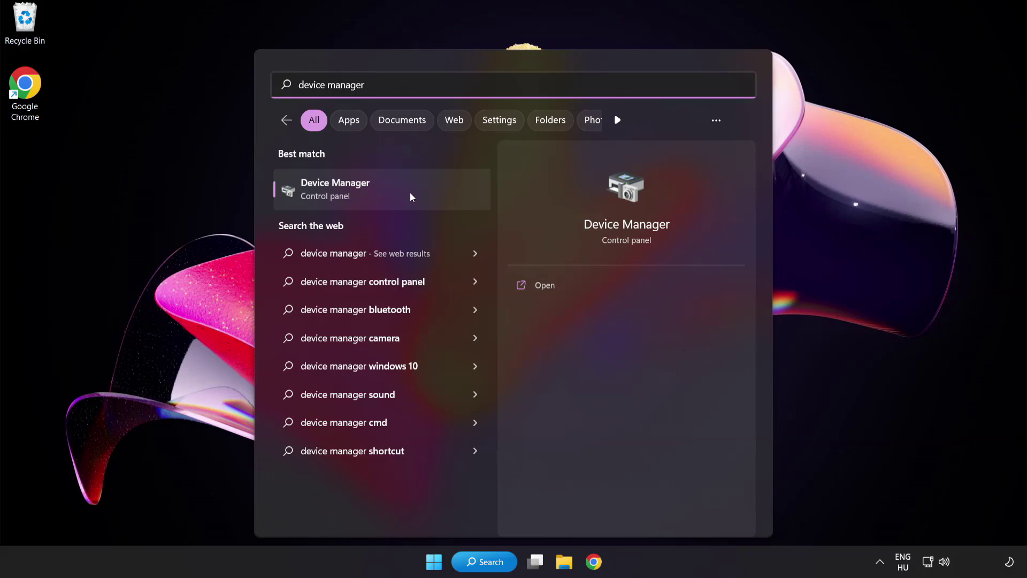
Open Device Manager, center its window, and expand the Display adapters category
{"action": "left_click", "coordinate": [409, 191]}
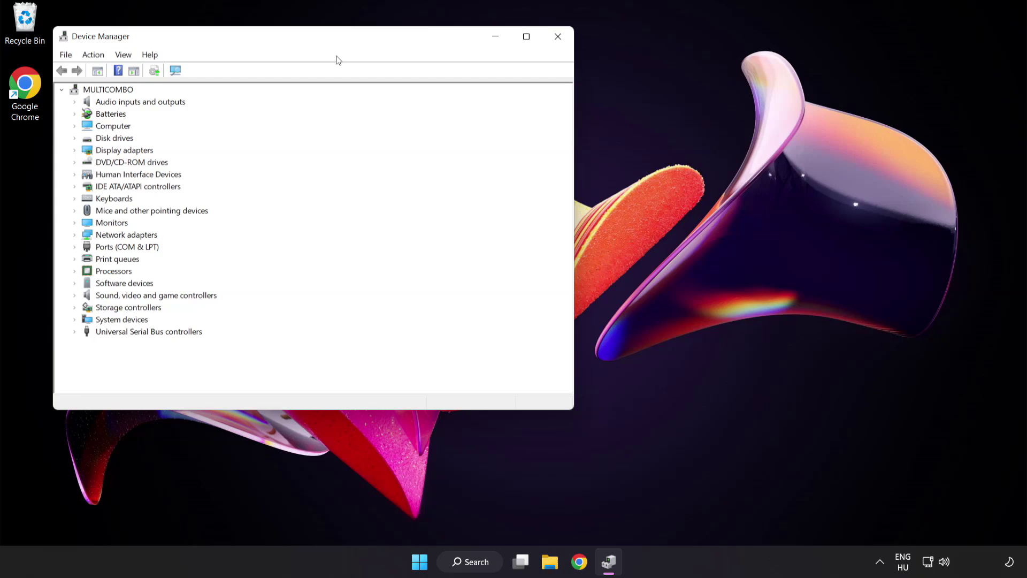
{"action": "left_click_drag", "start_coordinate": [330, 39], "coordinate": [502, 106]}
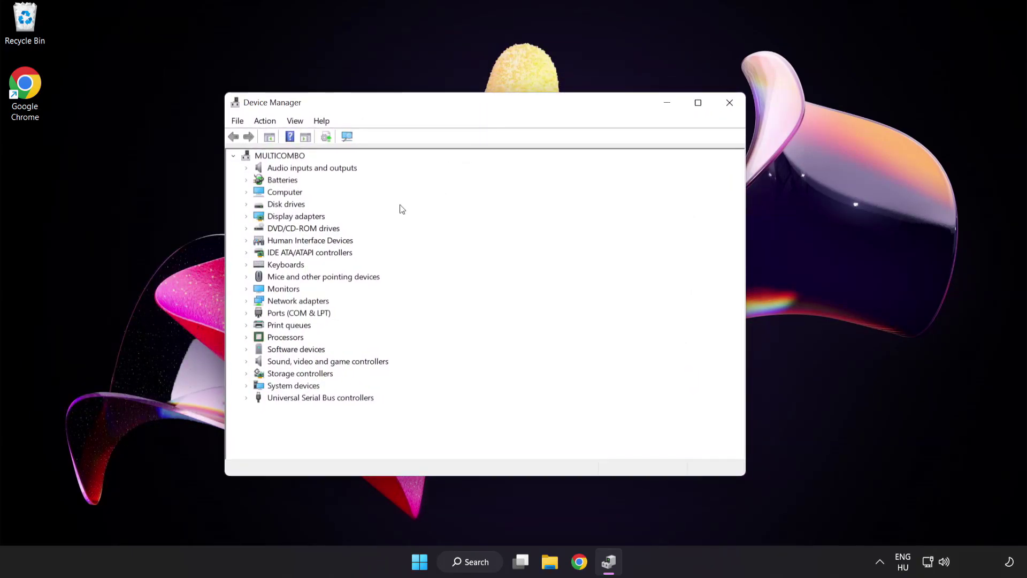
{"action": "left_click", "coordinate": [287, 219]}
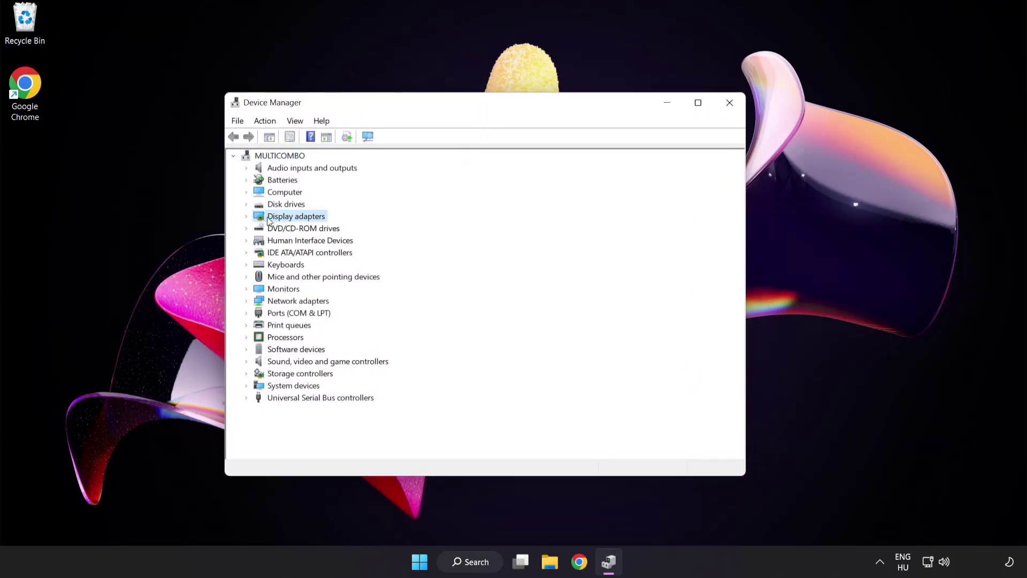
{"action": "left_click", "coordinate": [247, 217]}
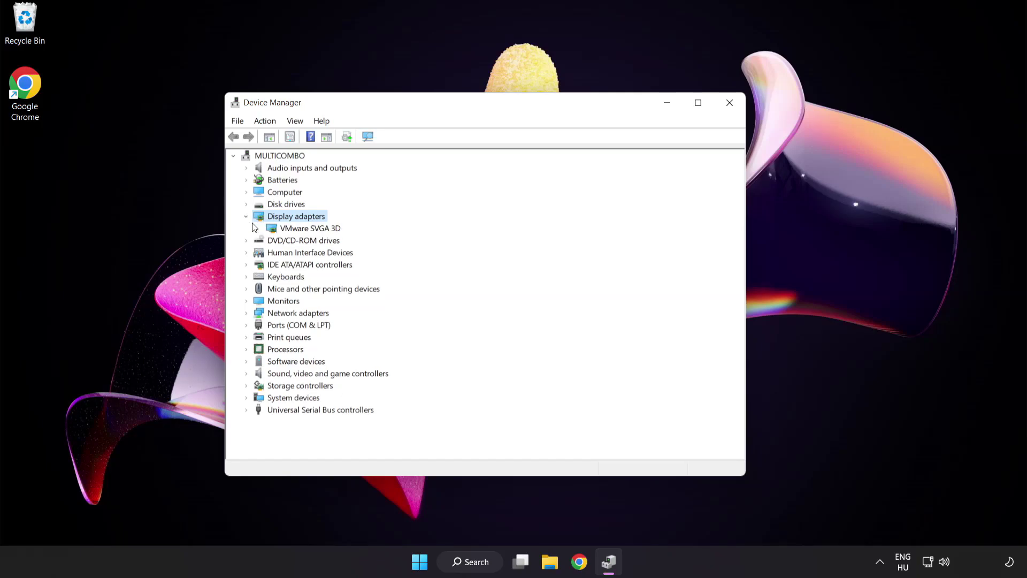
Search automatically for a VMware SVGA 3D driver update, confirming the best driver is installed
{"action": "left_click", "coordinate": [272, 230]}
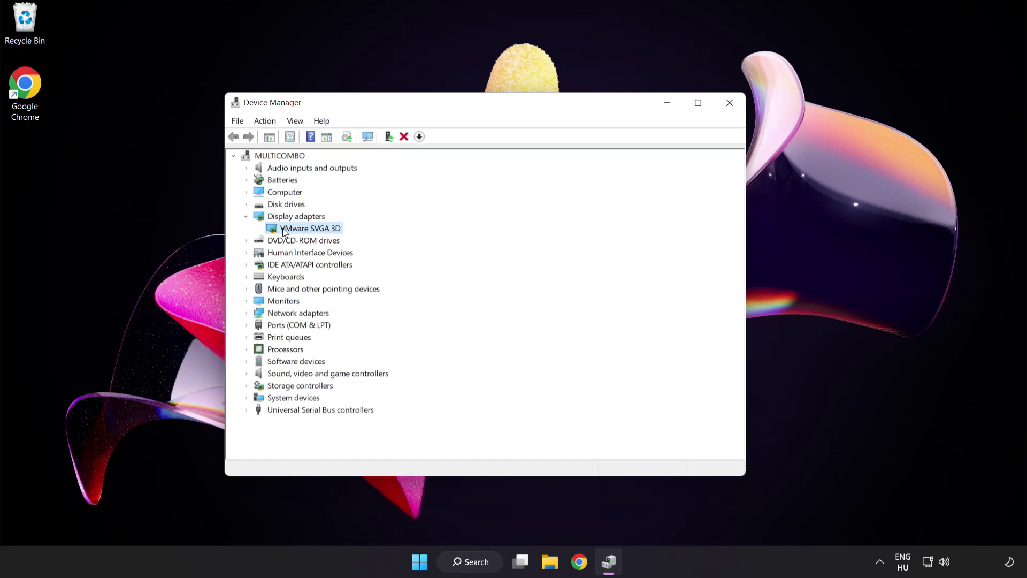
{"action": "right_click", "coordinate": [307, 230]}
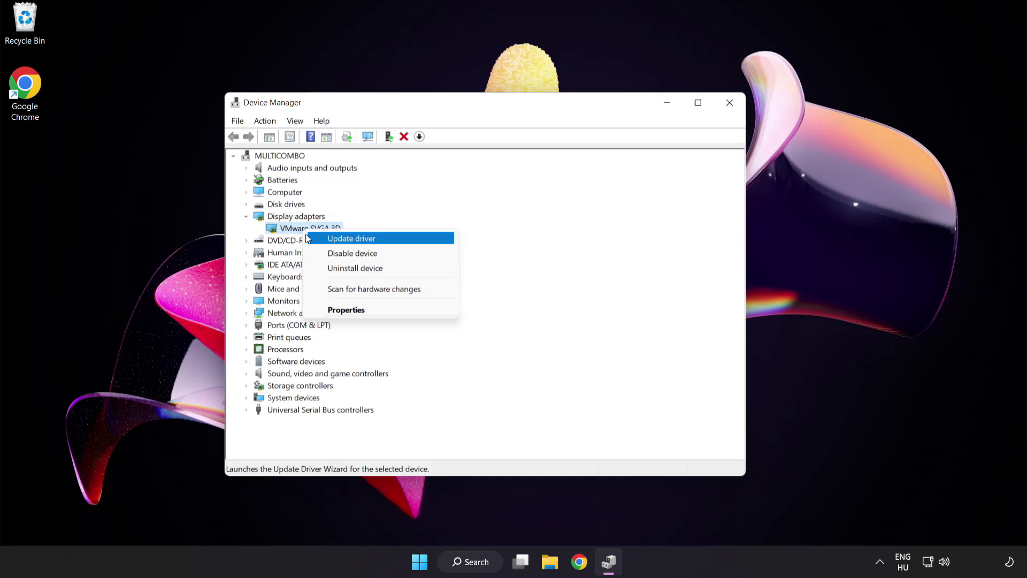
{"action": "left_click", "coordinate": [398, 241]}
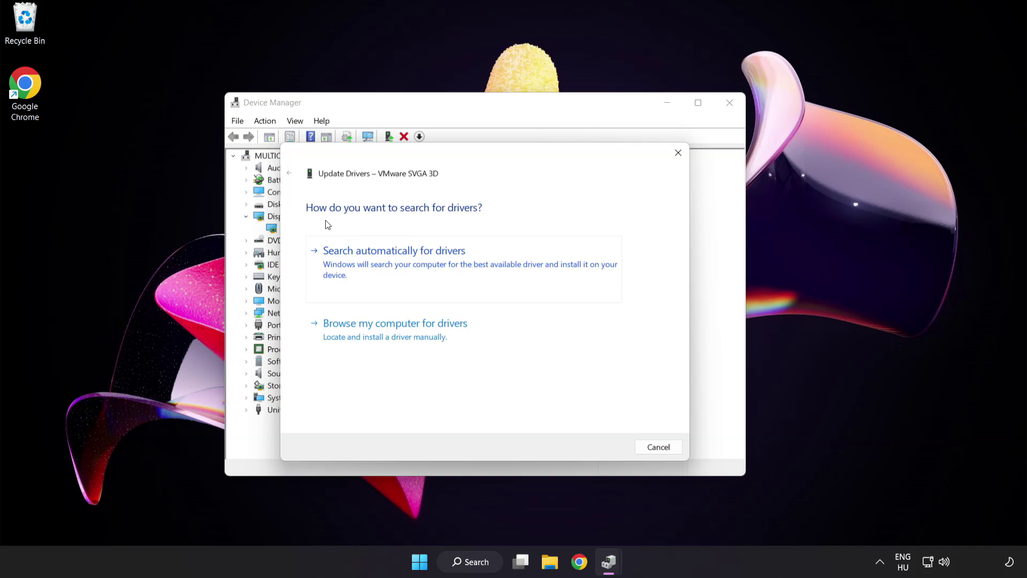
{"action": "left_click", "coordinate": [448, 266]}
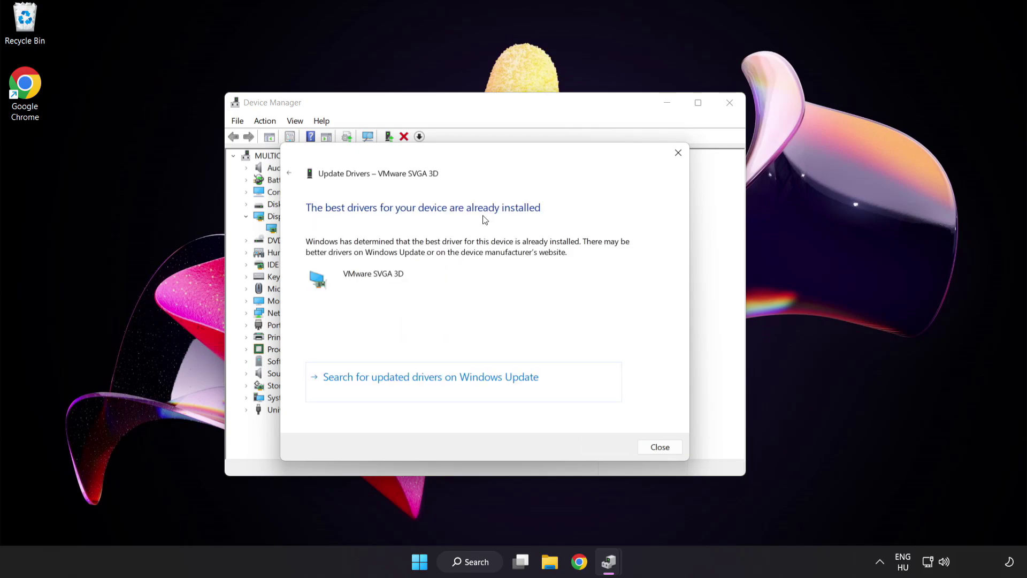
{"action": "left_click", "coordinate": [658, 448]}
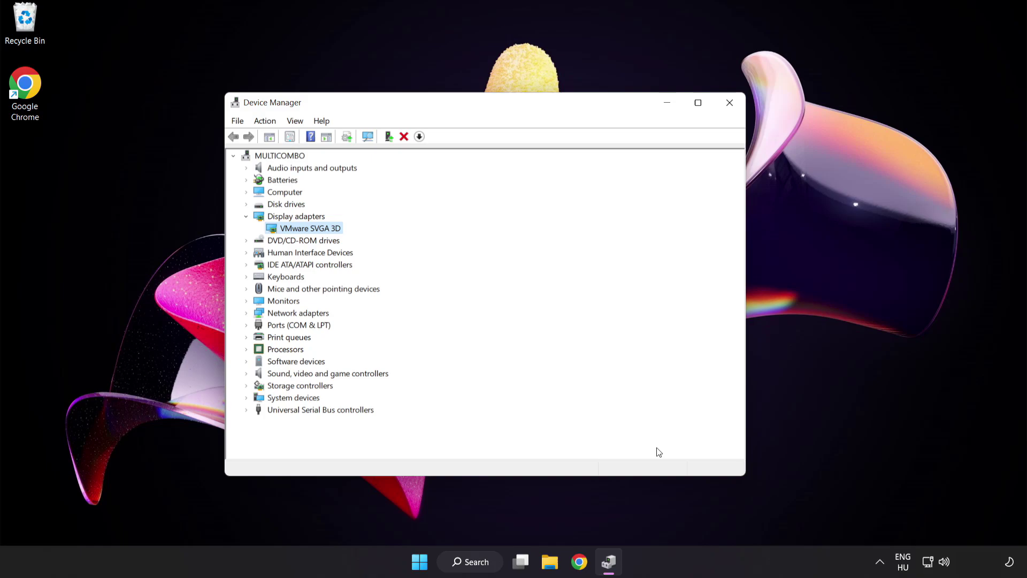
Close Device Manager, check Windows Update for new updates, and close Settings once up to date
{"action": "left_click", "coordinate": [730, 103]}
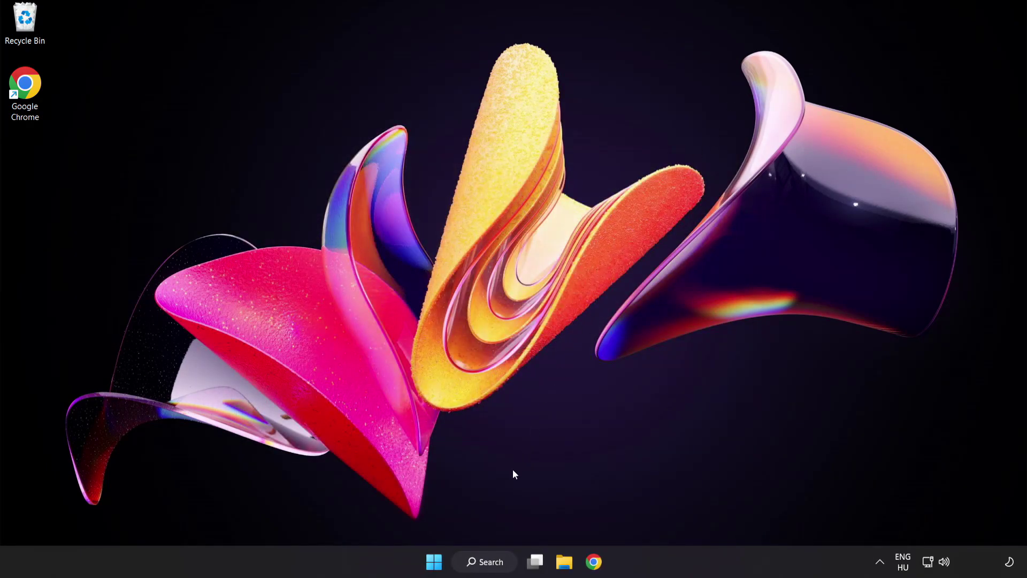
{"action": "left_click", "coordinate": [497, 563]}
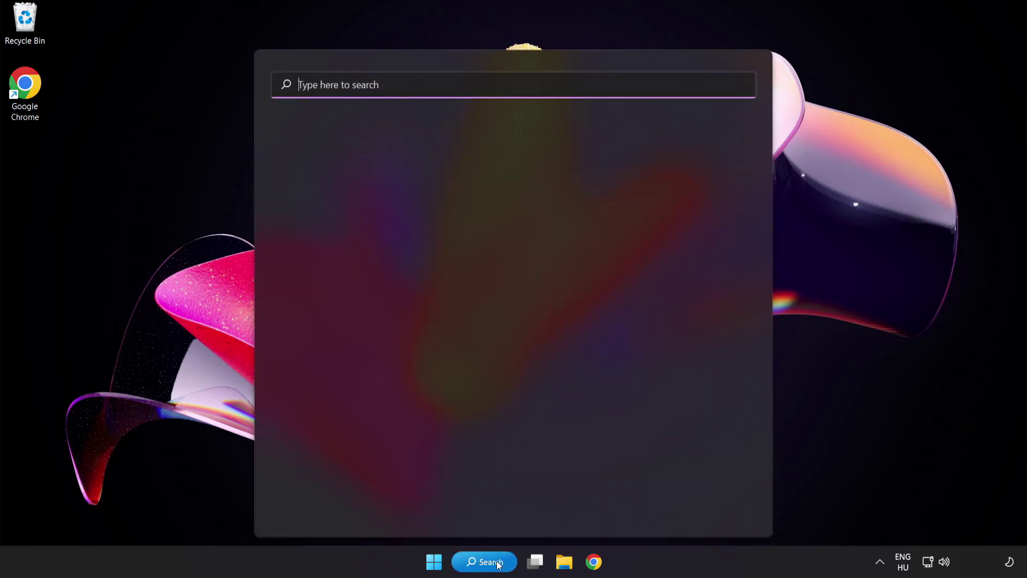
{"action": "type", "text": "update"}
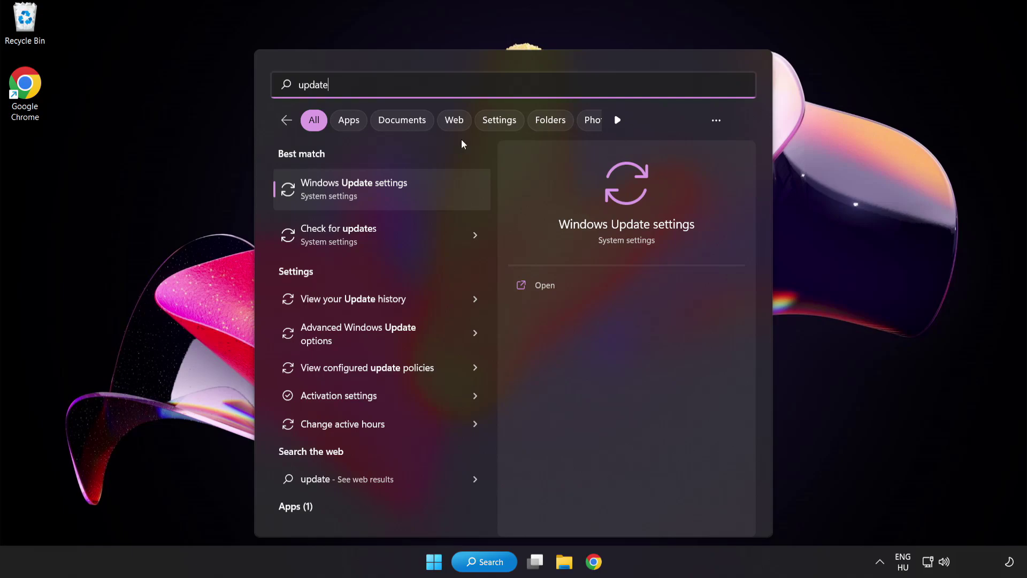
{"action": "left_click", "coordinate": [392, 198]}
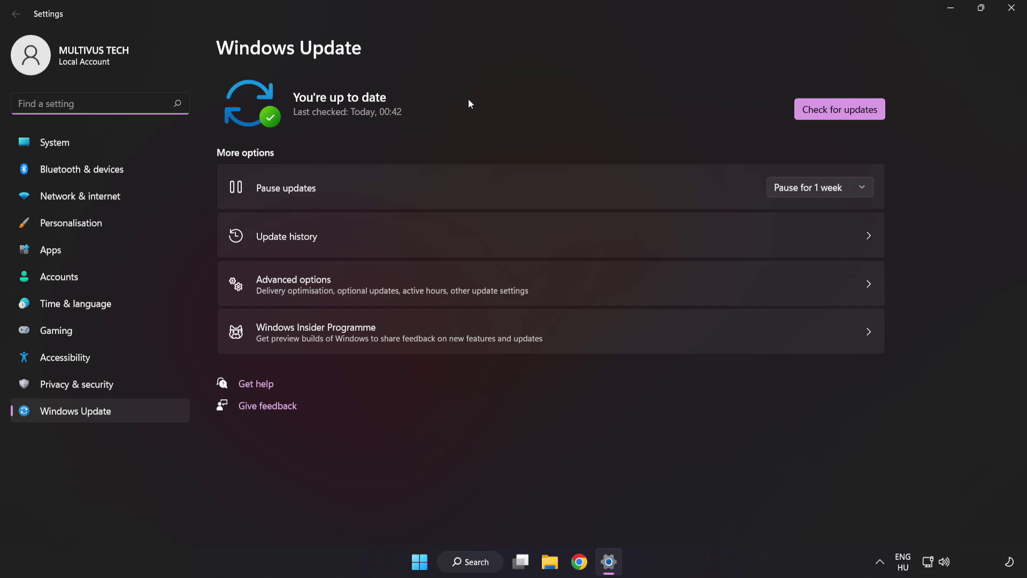
{"action": "left_click", "coordinate": [835, 115]}
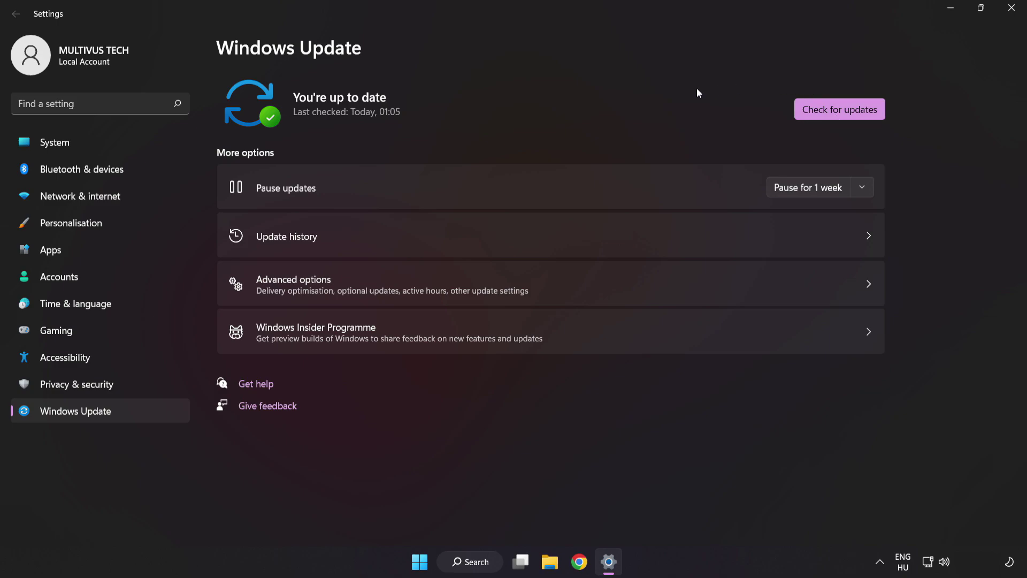
{"action": "left_click", "coordinate": [1010, 10]}
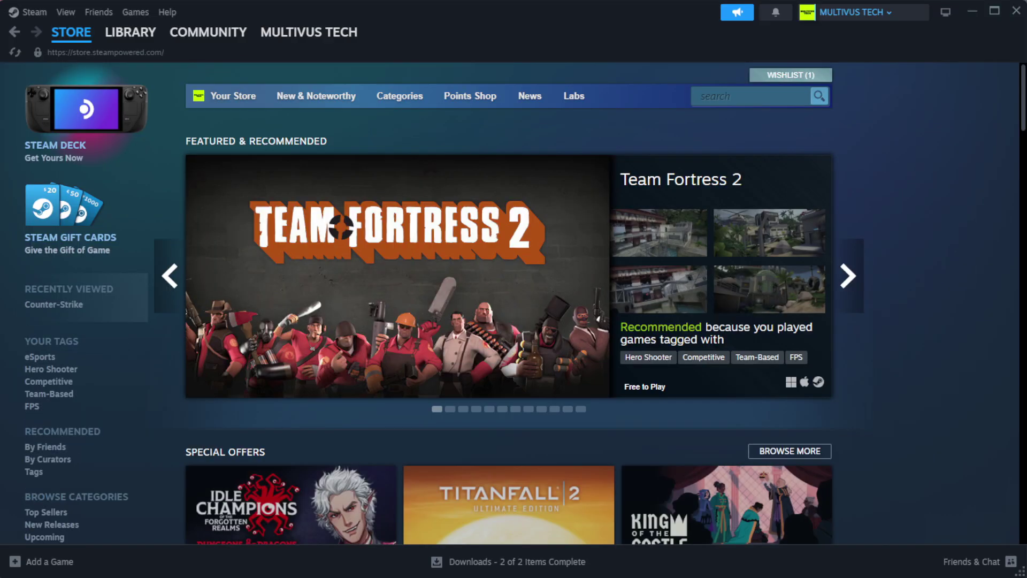
Switch Steam to the Library home and bring up actions for YOUR NOT WORKING GAME
{"action": "mouse_move", "coordinate": [146, 39]}
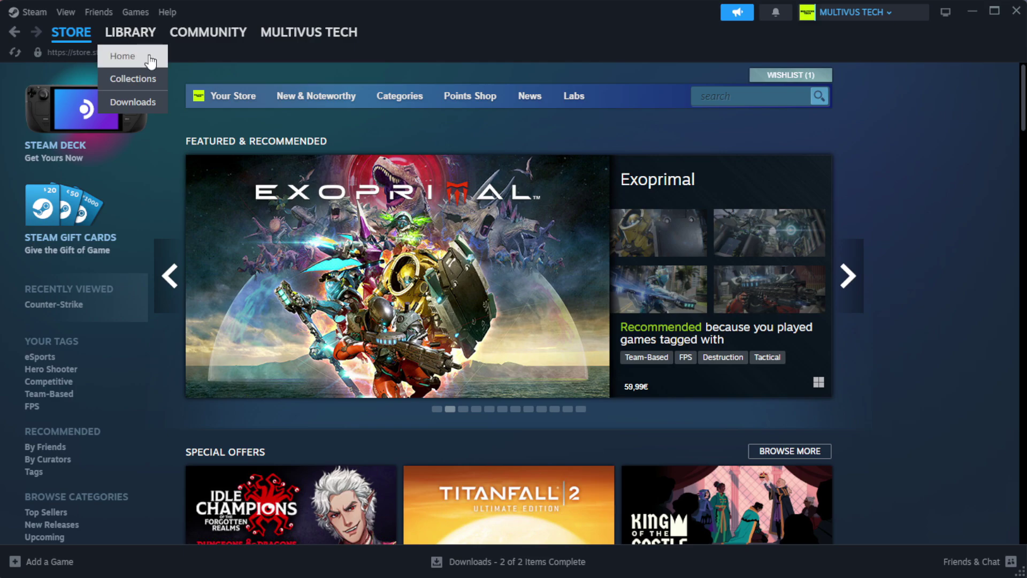
{"action": "left_click", "coordinate": [150, 57]}
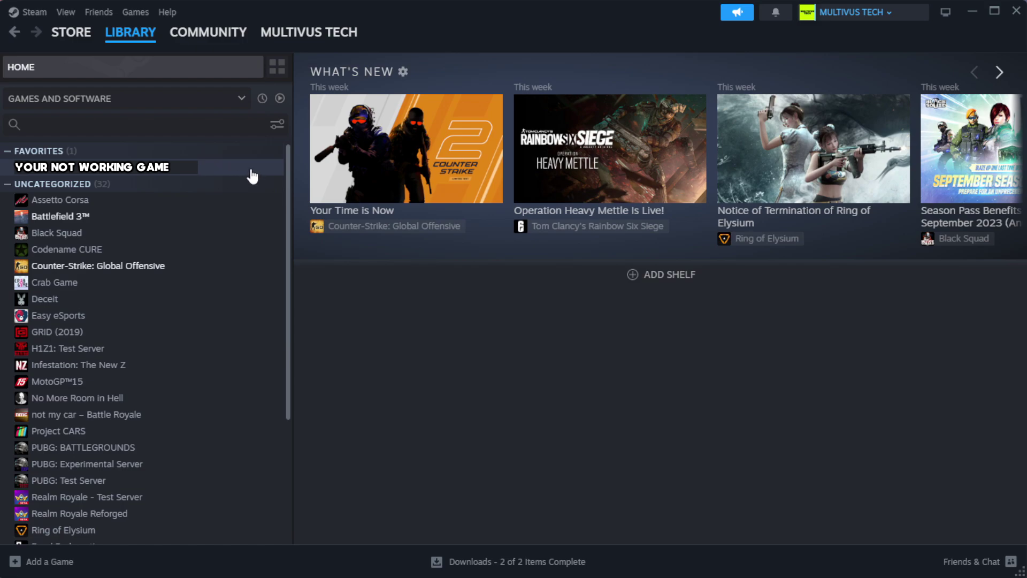
{"action": "right_click", "coordinate": [253, 170]}
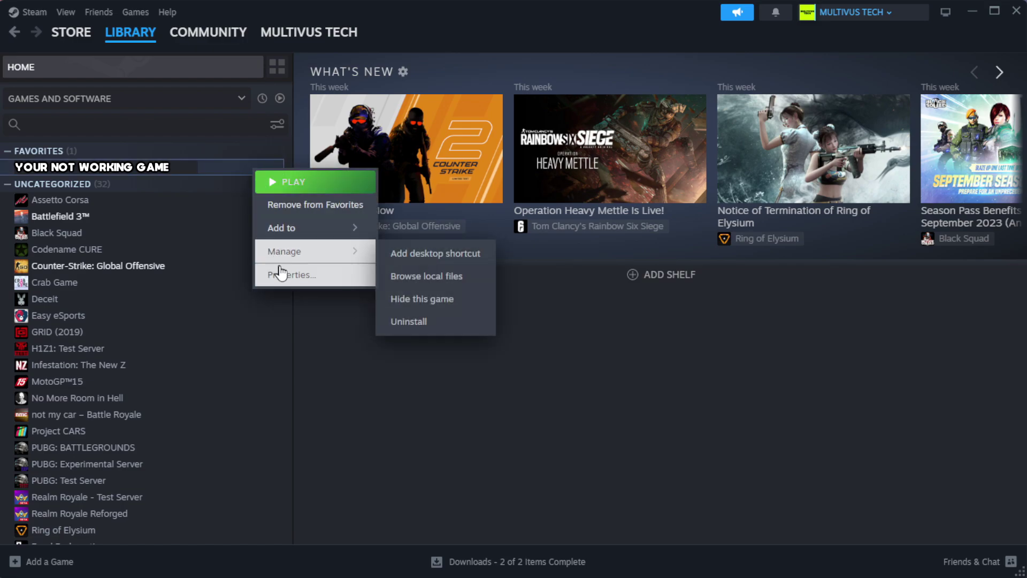
Verify integrity of the game's installed files in Properties, validating all 1039 files
{"action": "left_click", "coordinate": [325, 281]}
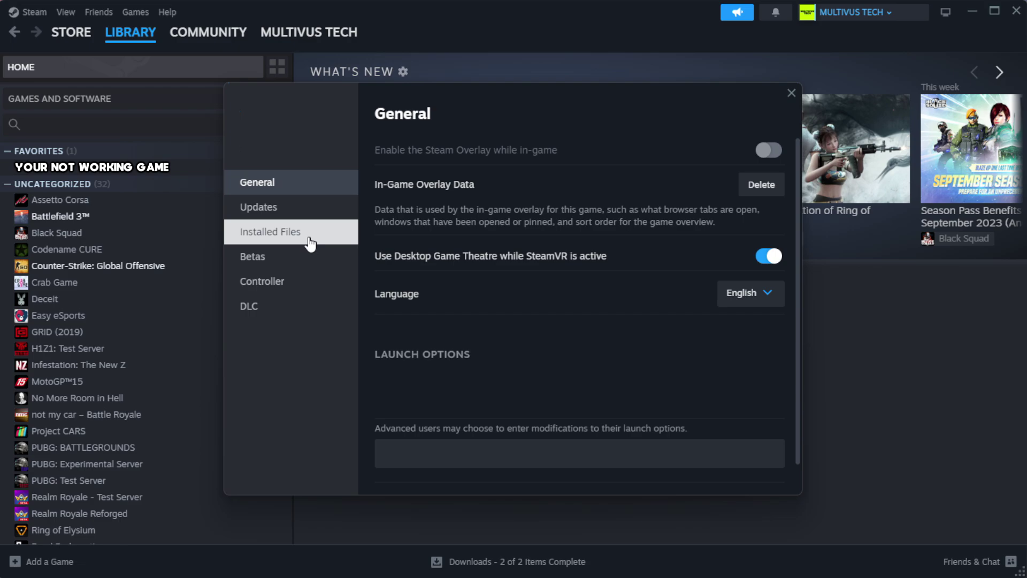
{"action": "left_click", "coordinate": [337, 243]}
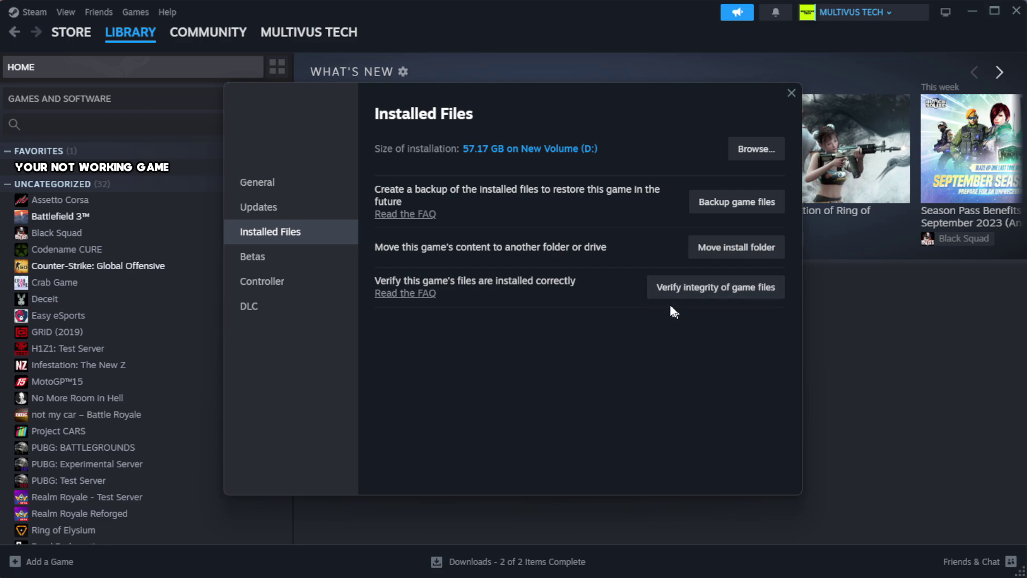
{"action": "left_click", "coordinate": [722, 297]}
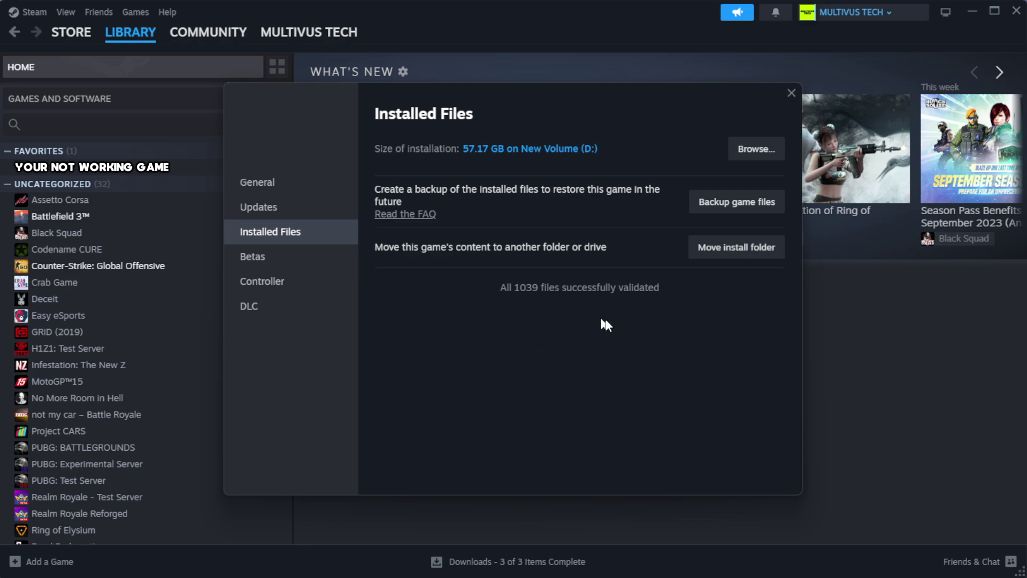
Open the game's install folder and bring up the YOUR NOT WORKING GAME shortcut's properties
{"action": "left_click", "coordinate": [754, 156]}
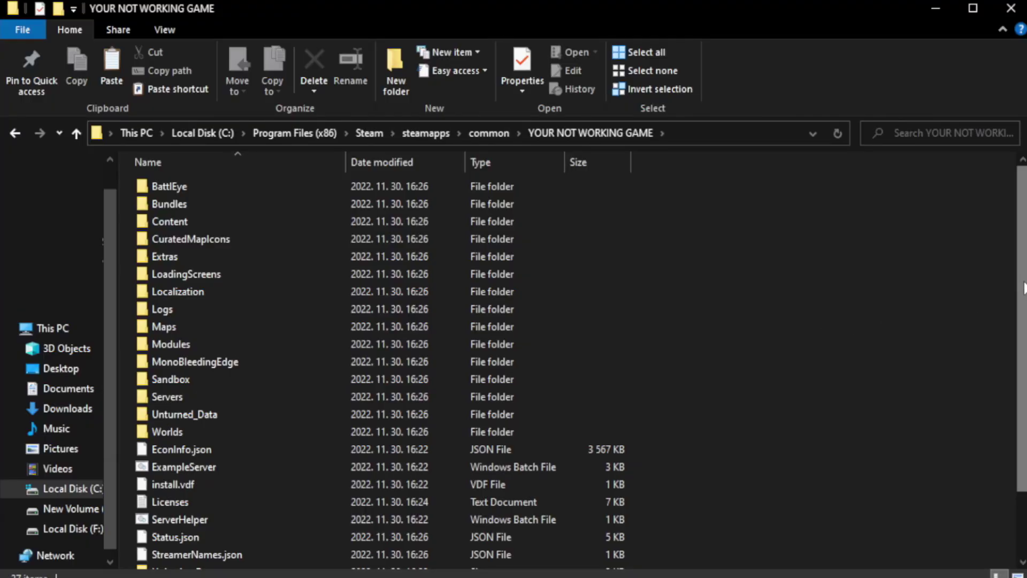
{"action": "left_click_drag", "start_coordinate": [1022, 319], "coordinate": [1024, 383]}
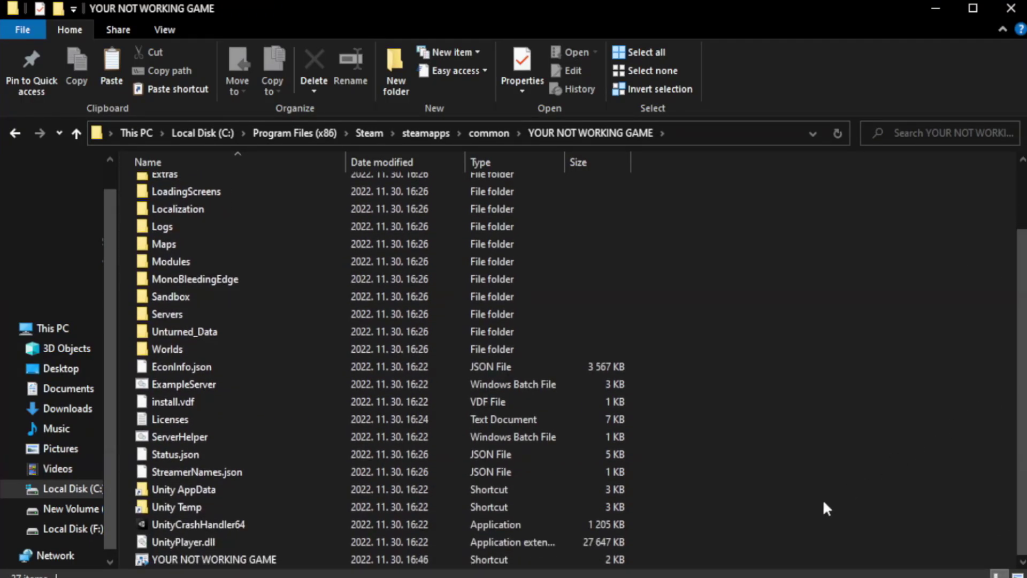
{"action": "left_click", "coordinate": [408, 560]}
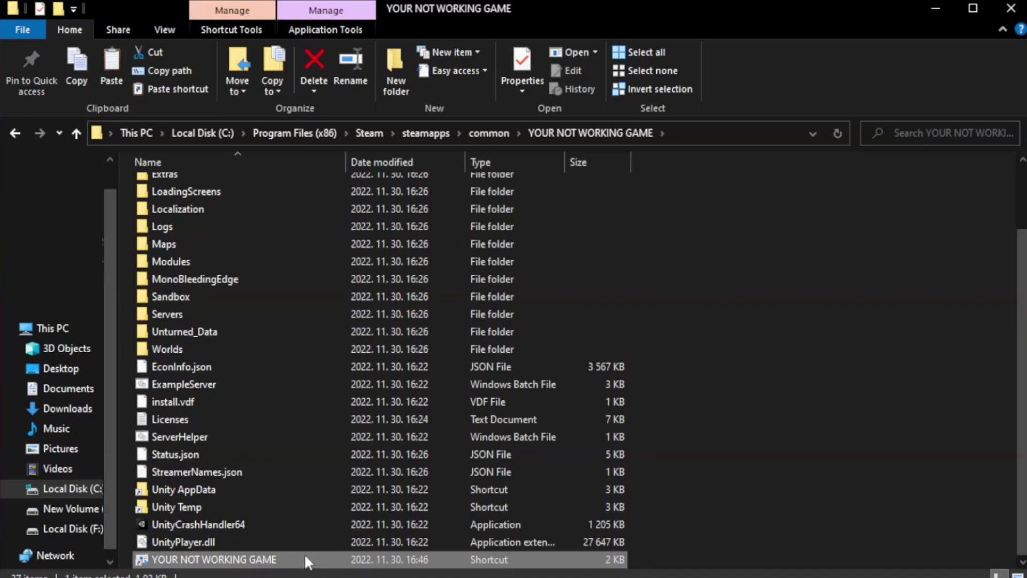
{"action": "right_click", "coordinate": [342, 560]}
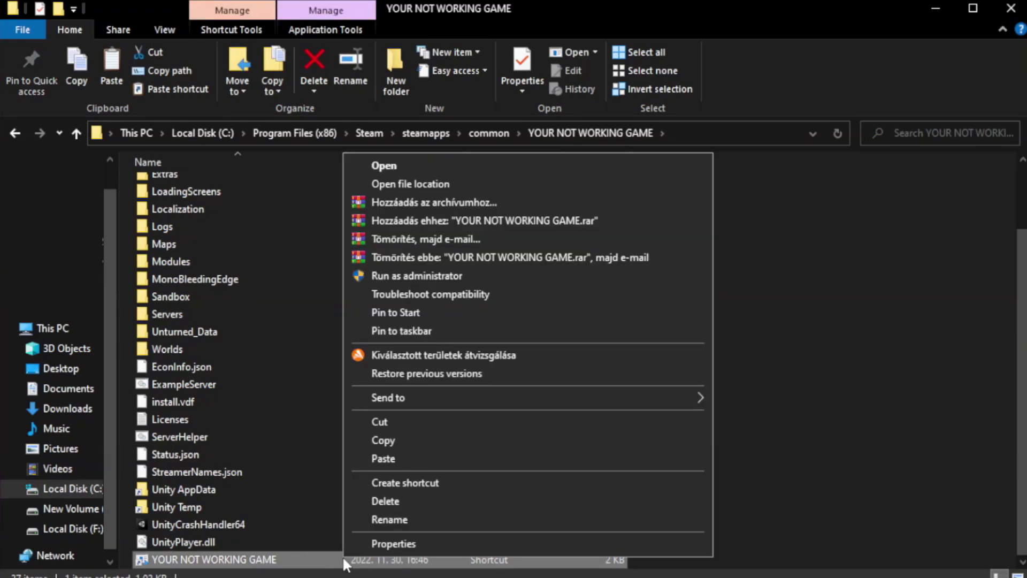
{"action": "left_click", "coordinate": [523, 540]}
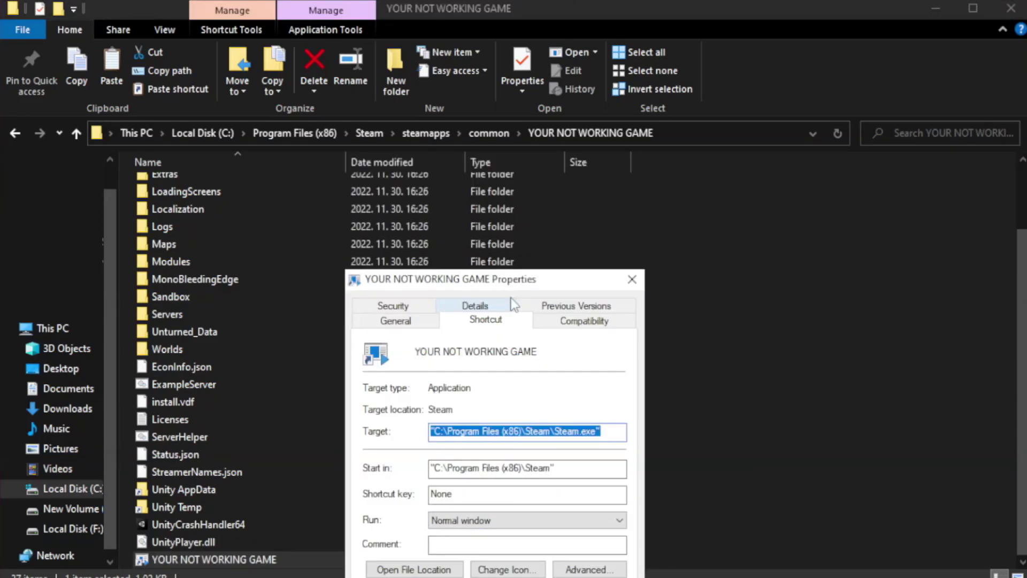
{"action": "left_click_drag", "start_coordinate": [517, 278], "coordinate": [516, 105]}
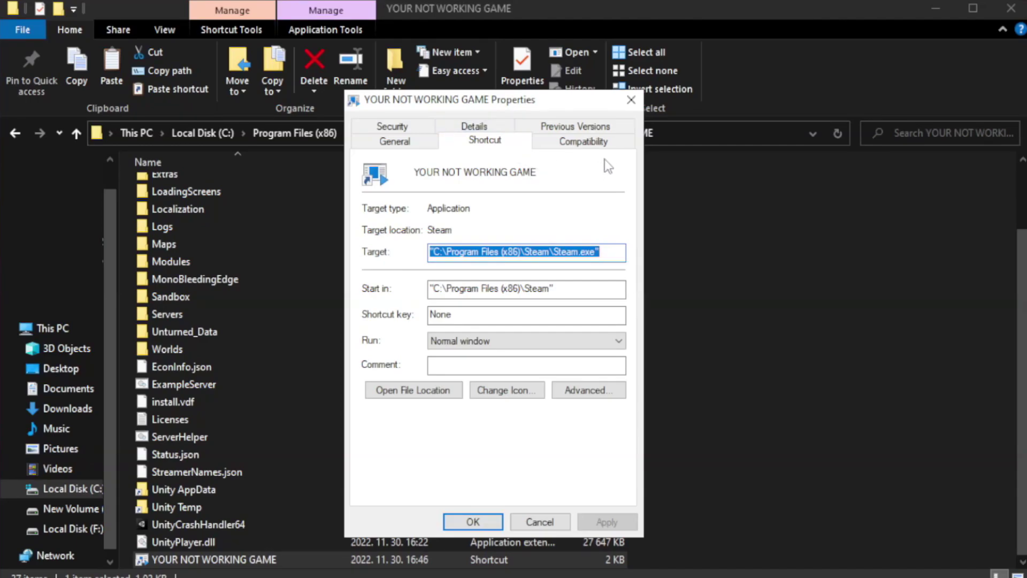
Set Windows 8 compatibility mode, disable fullscreen optimizations, run as administrator, and apply
{"action": "left_click", "coordinate": [577, 145]}
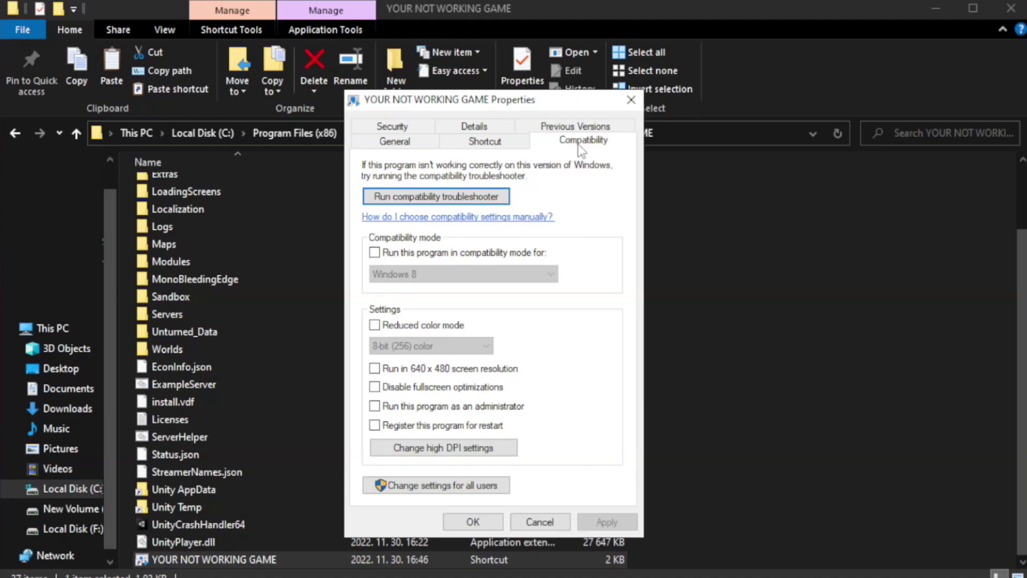
{"action": "left_click", "coordinate": [406, 251]}
{"action": "left_click", "coordinate": [434, 272]}
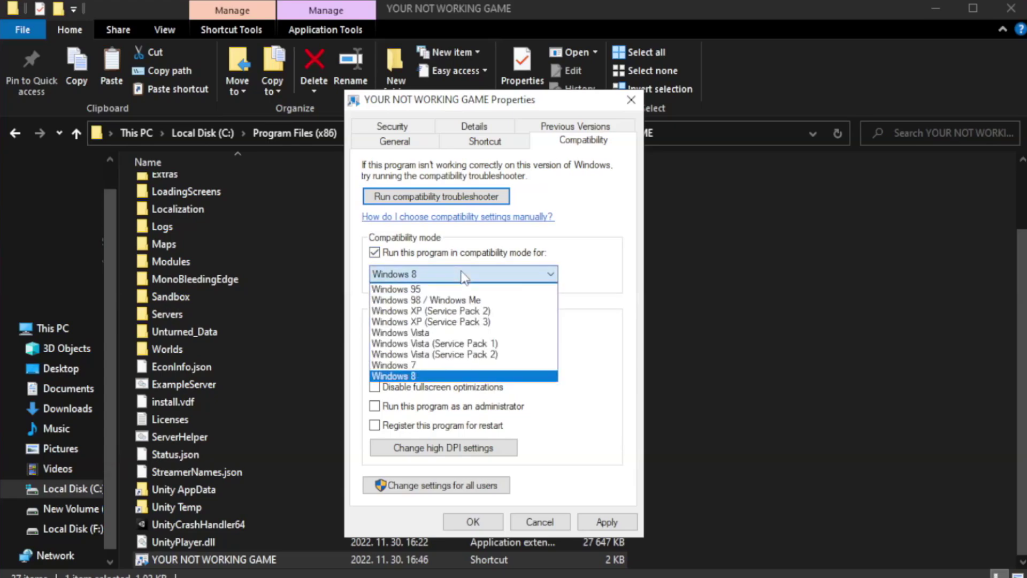
{"action": "left_click", "coordinate": [436, 377]}
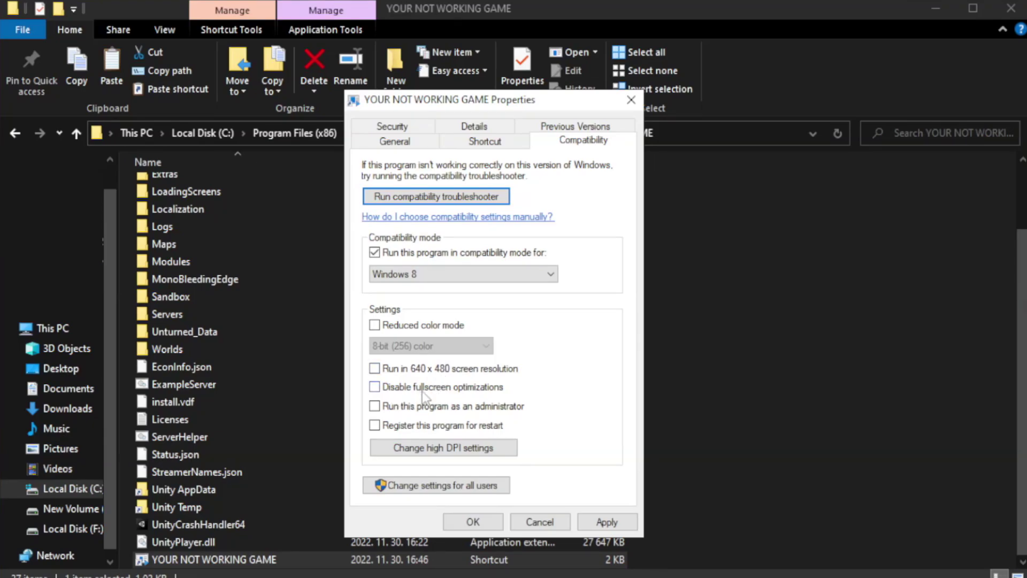
{"action": "left_click", "coordinate": [401, 392]}
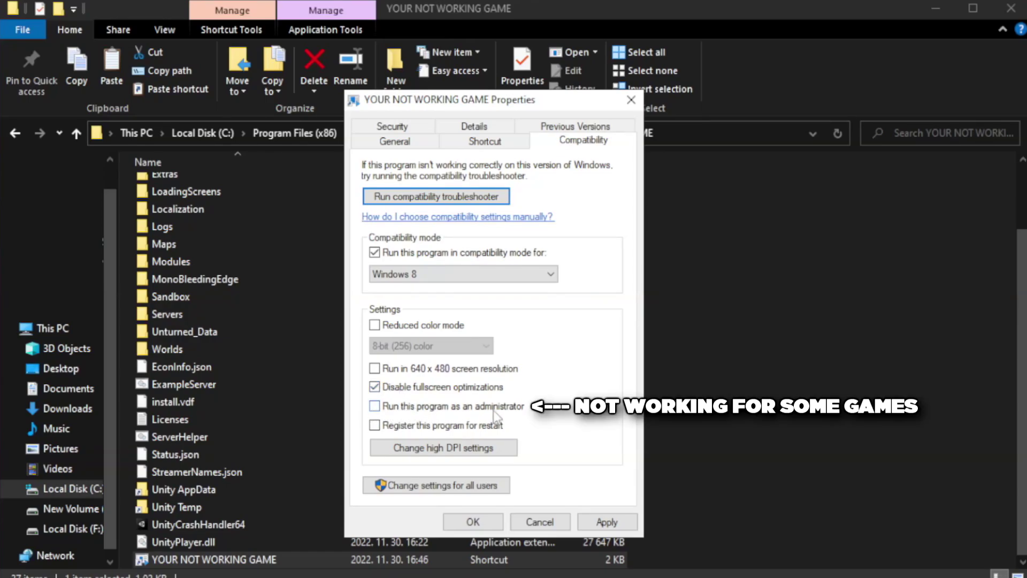
{"action": "left_click", "coordinate": [402, 413]}
{"action": "left_click", "coordinate": [606, 523]}
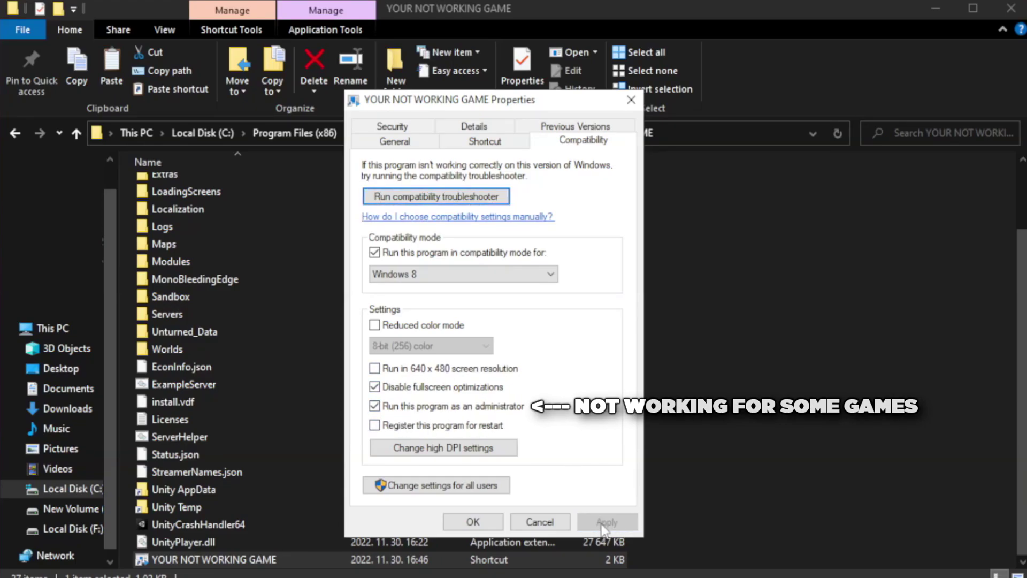
{"action": "left_click", "coordinate": [471, 522]}
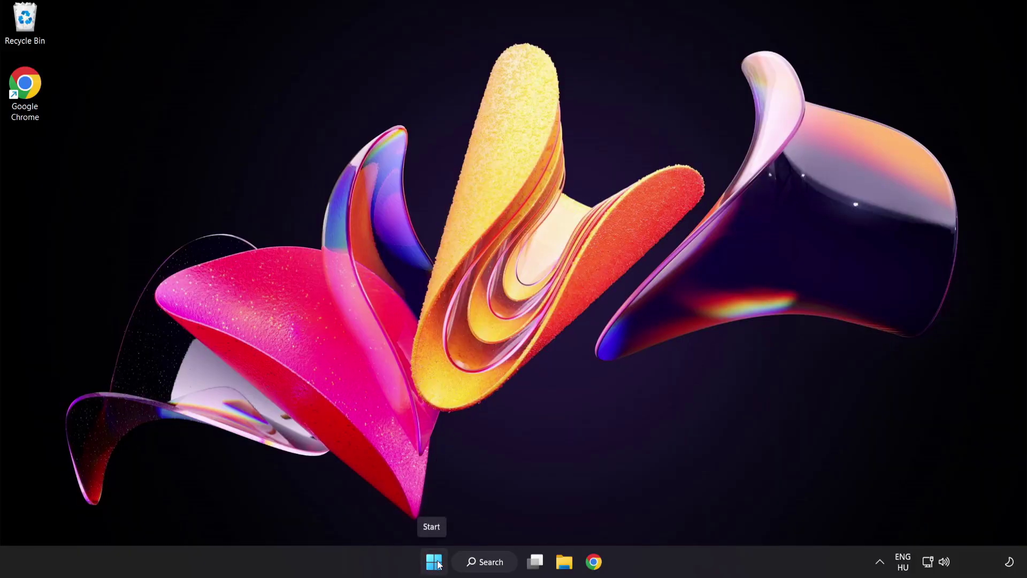
Open Task Manager from the Start button's quick links to its Startup apps list
{"action": "right_click", "coordinate": [438, 564]}
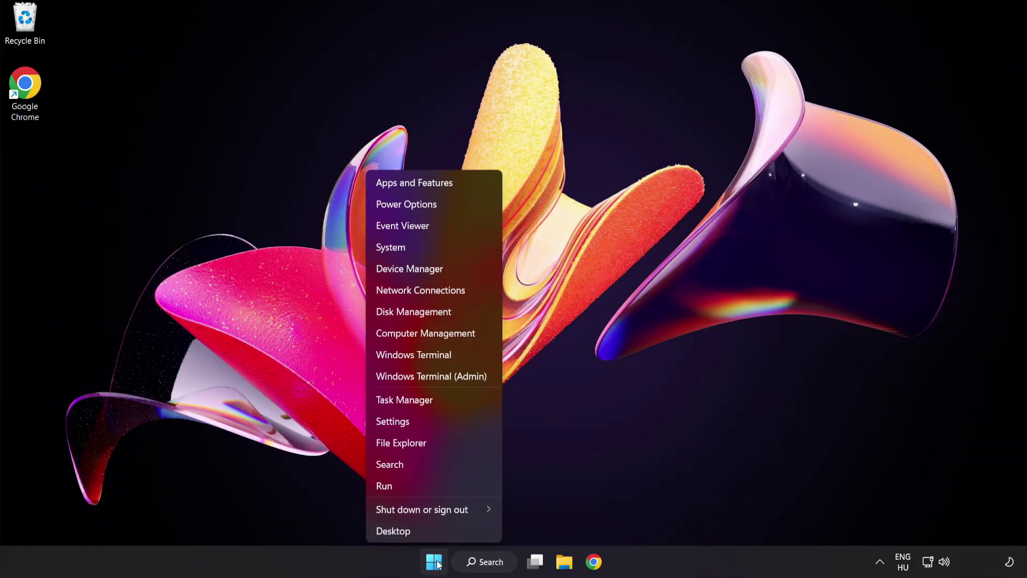
{"action": "left_click", "coordinate": [444, 401]}
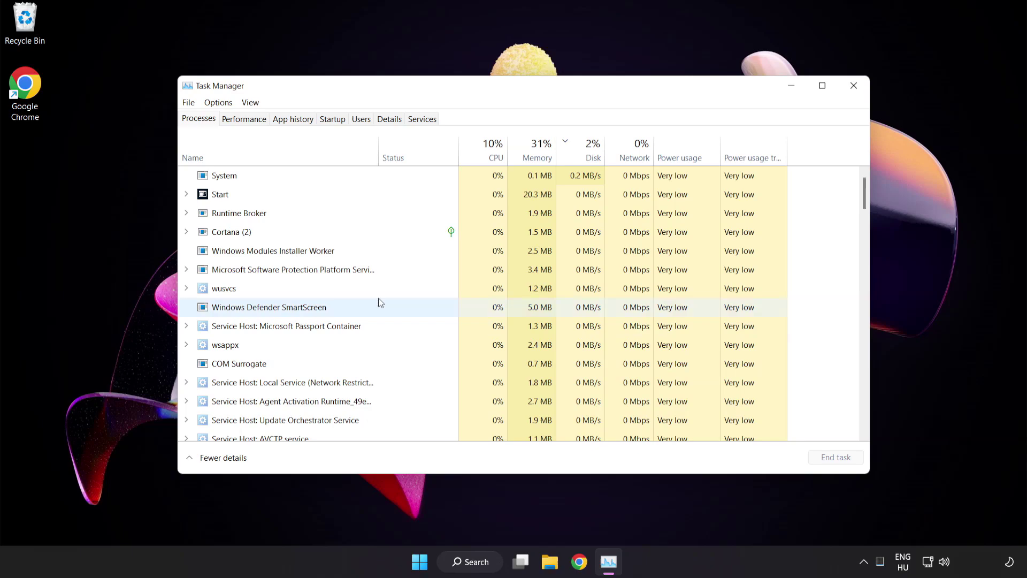
{"action": "left_click", "coordinate": [340, 123]}
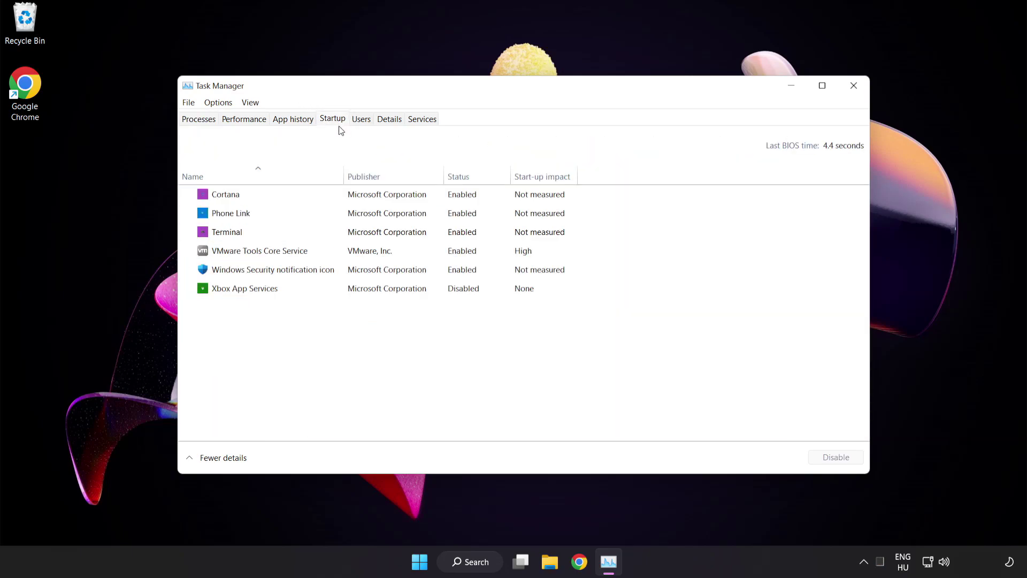
Disable Cortana, Phone Link, Terminal and Windows Security notification icon at startup
{"action": "left_click", "coordinate": [341, 200]}
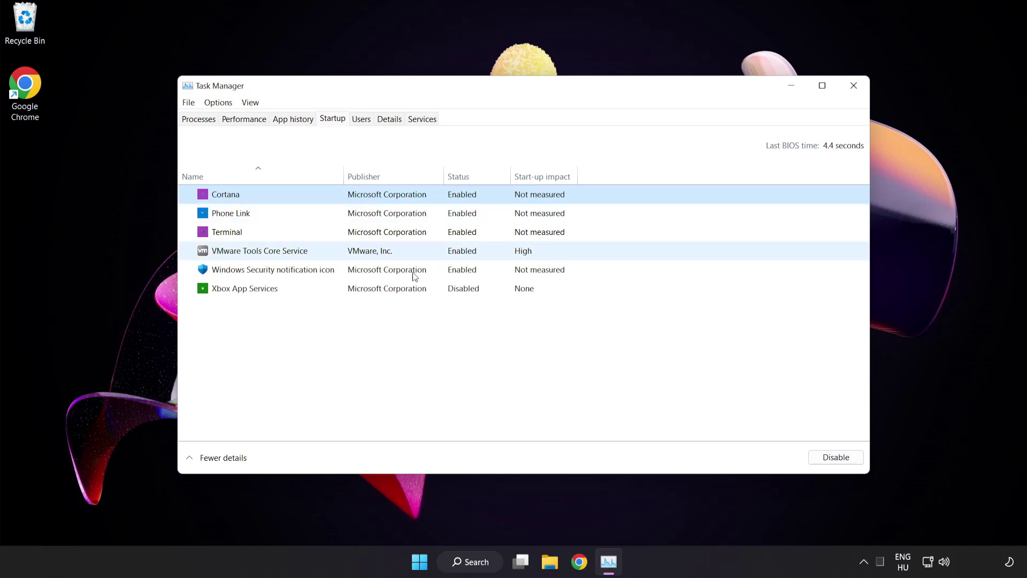
{"action": "left_click", "coordinate": [842, 463]}
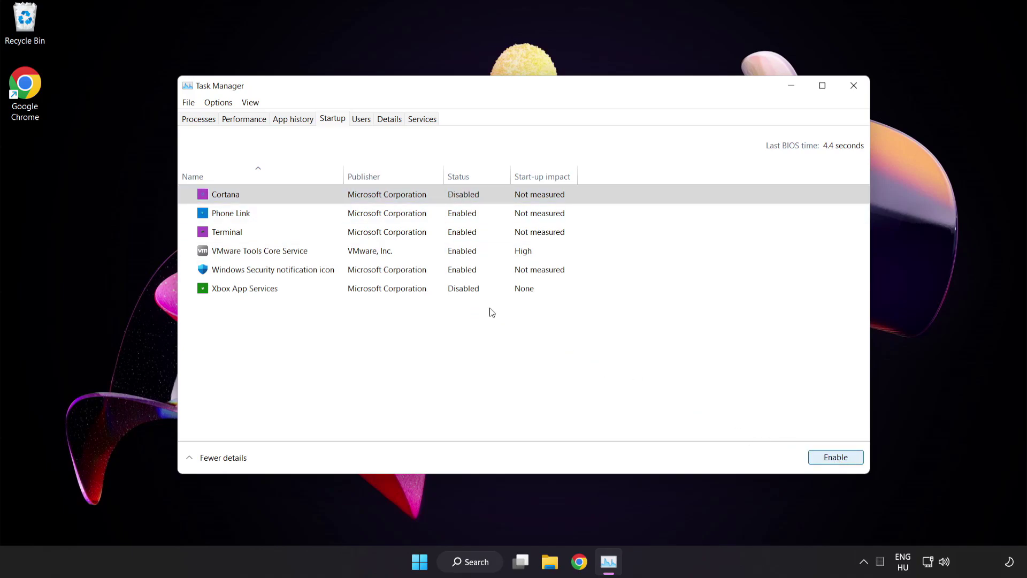
{"action": "left_click", "coordinate": [316, 211]}
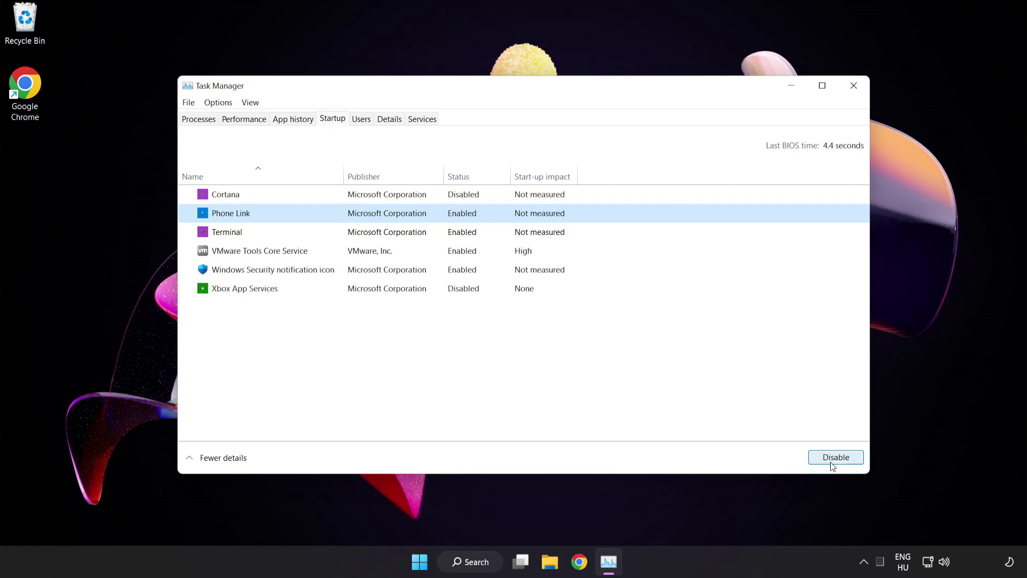
{"action": "left_click", "coordinate": [831, 463]}
{"action": "left_click", "coordinate": [325, 233]}
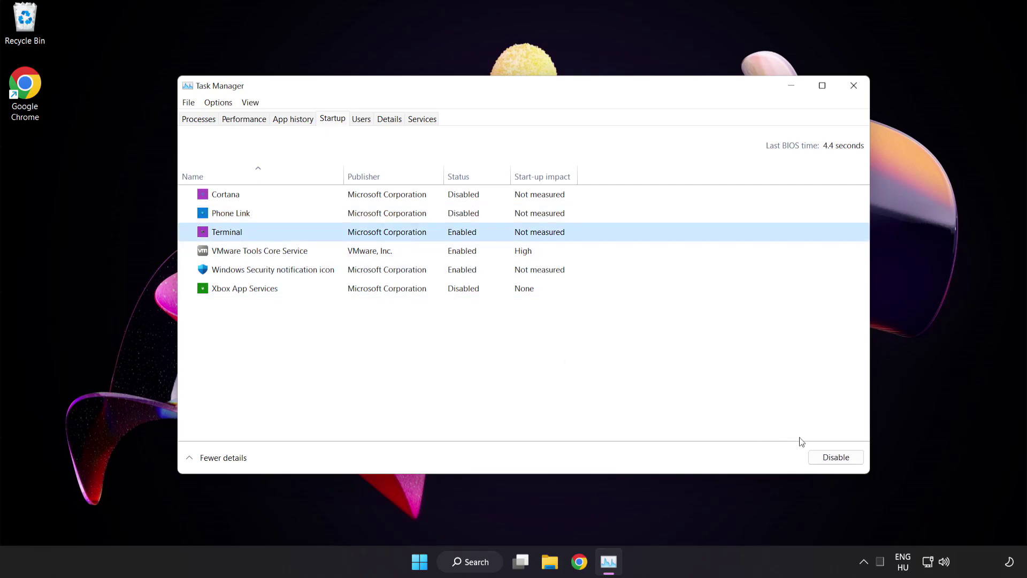
{"action": "left_click", "coordinate": [834, 457]}
{"action": "left_click", "coordinate": [353, 272]}
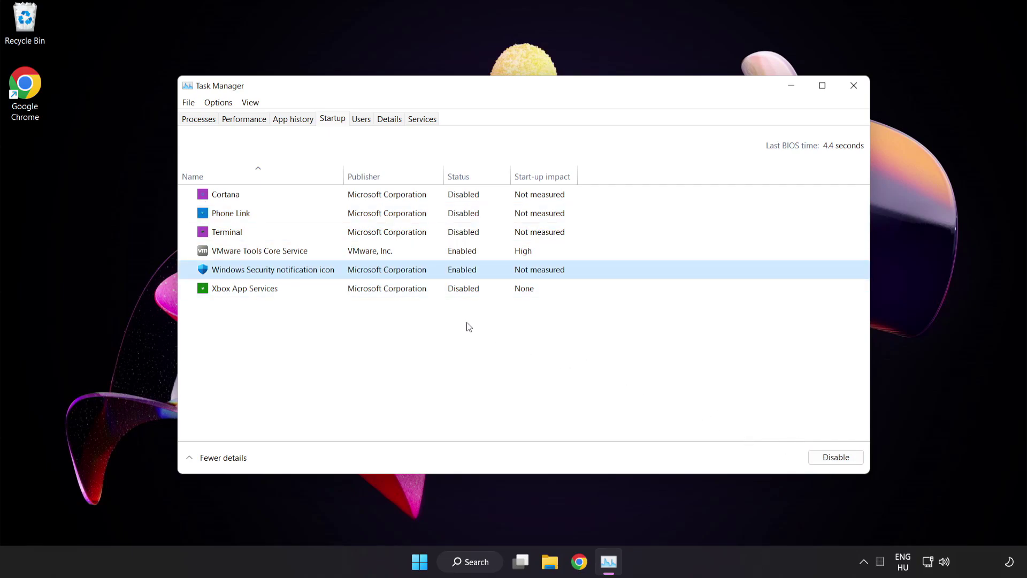
{"action": "left_click", "coordinate": [823, 459]}
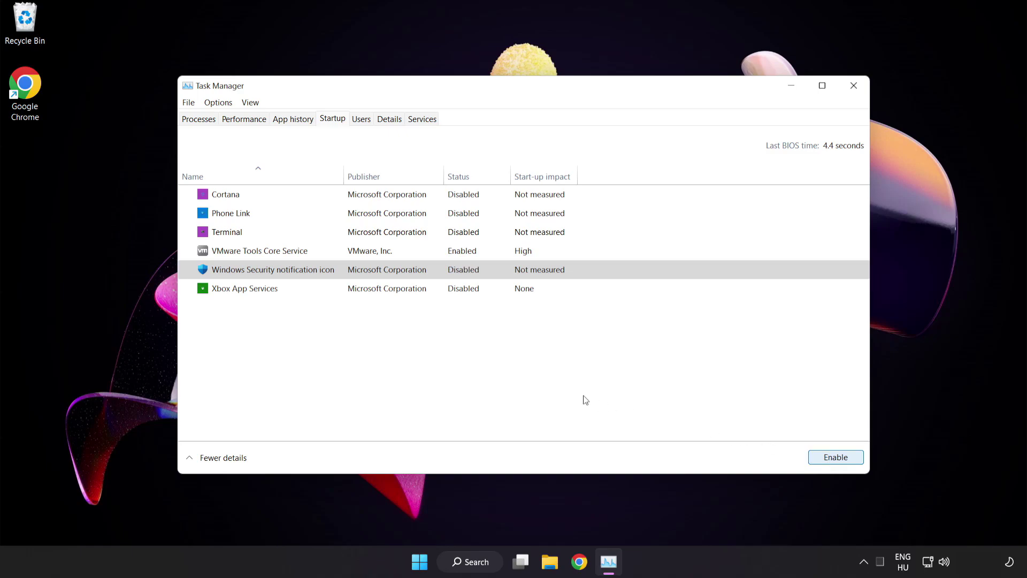
Close Task Manager and launch Command Prompt as administrator from a 'cmd' search
{"action": "left_click", "coordinate": [853, 87]}
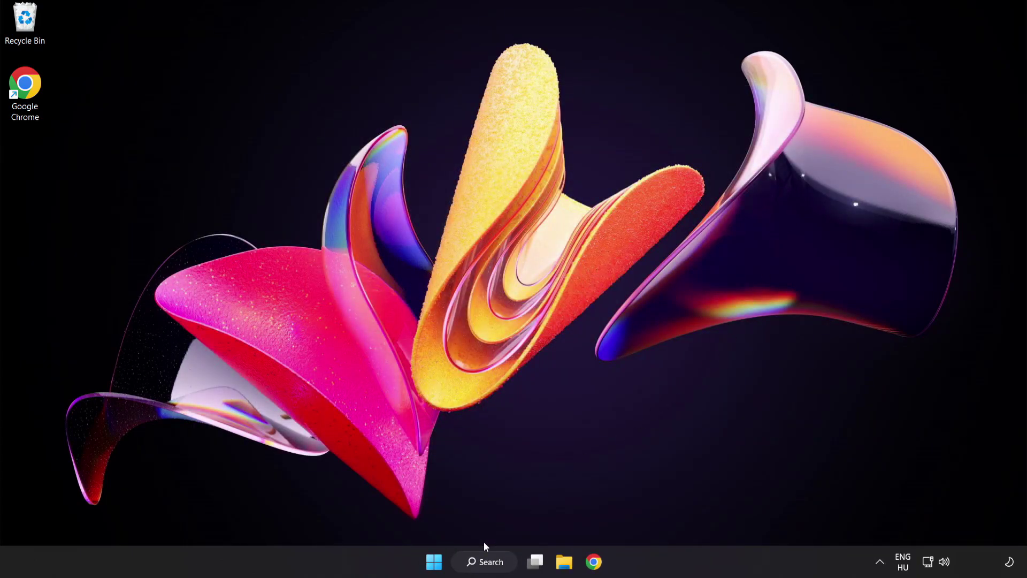
{"action": "left_click", "coordinate": [487, 561]}
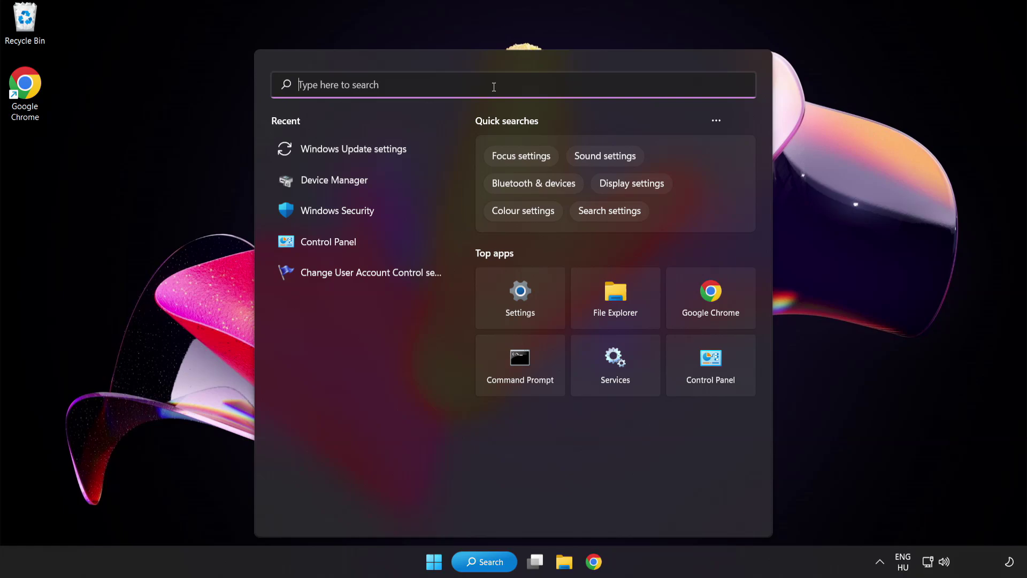
{"action": "type", "text": "cmd"}
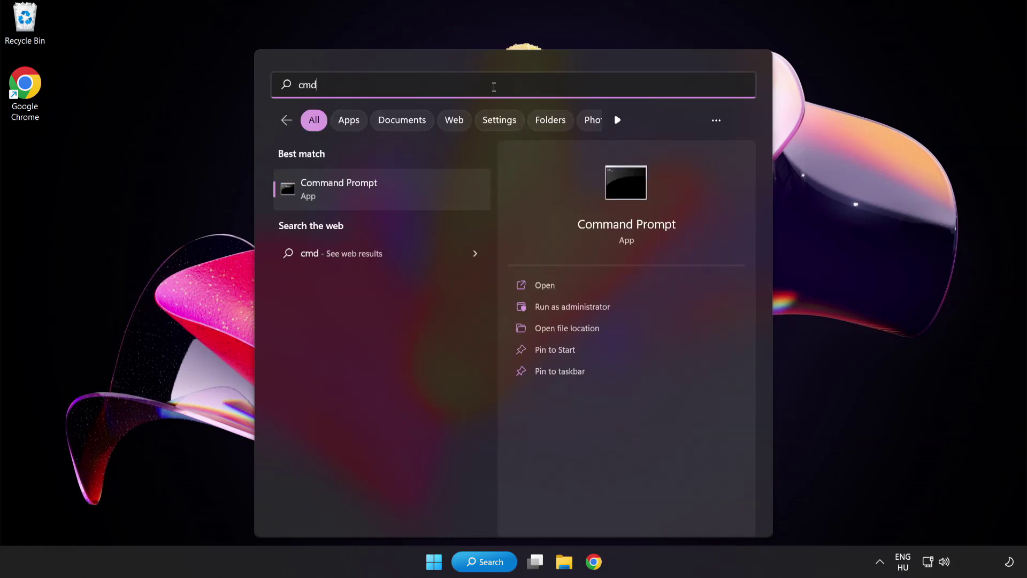
{"action": "right_click", "coordinate": [384, 198]}
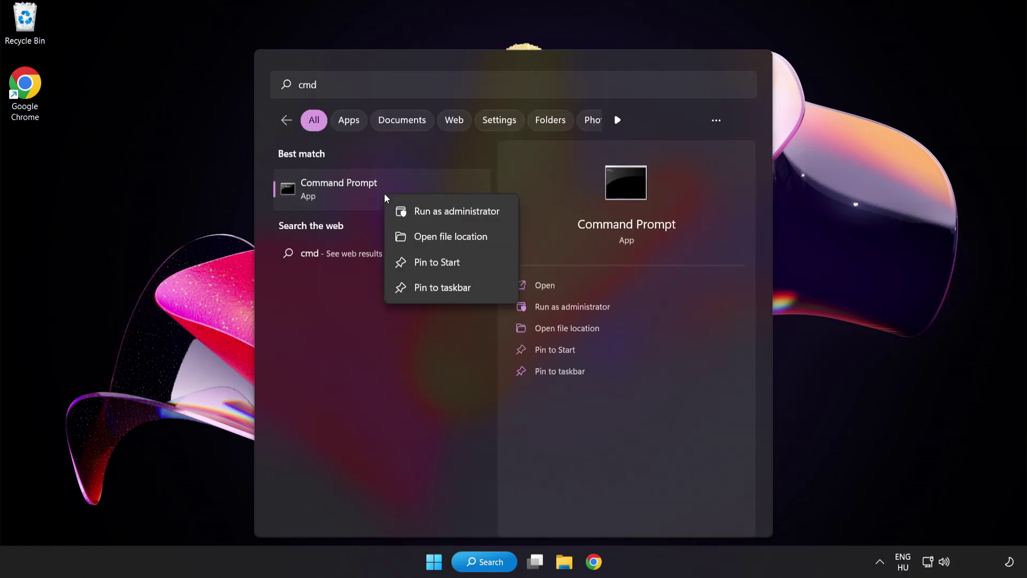
{"action": "left_click", "coordinate": [432, 213]}
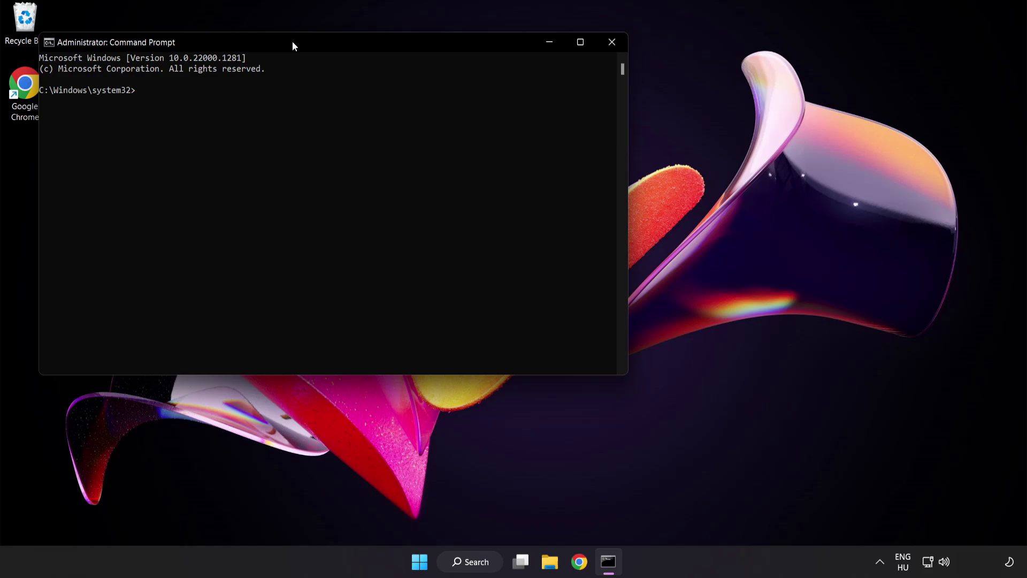
Run sfc /scannow in the admin Command Prompt, finding no integrity violations
{"action": "left_click_drag", "start_coordinate": [292, 42], "coordinate": [447, 102]}
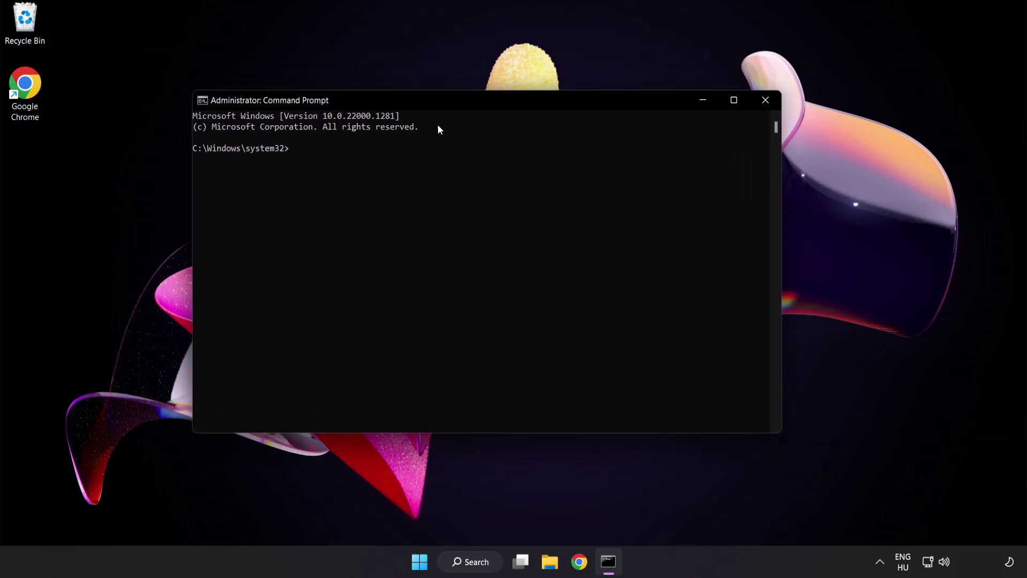
{"action": "type", "text": "sfc"}
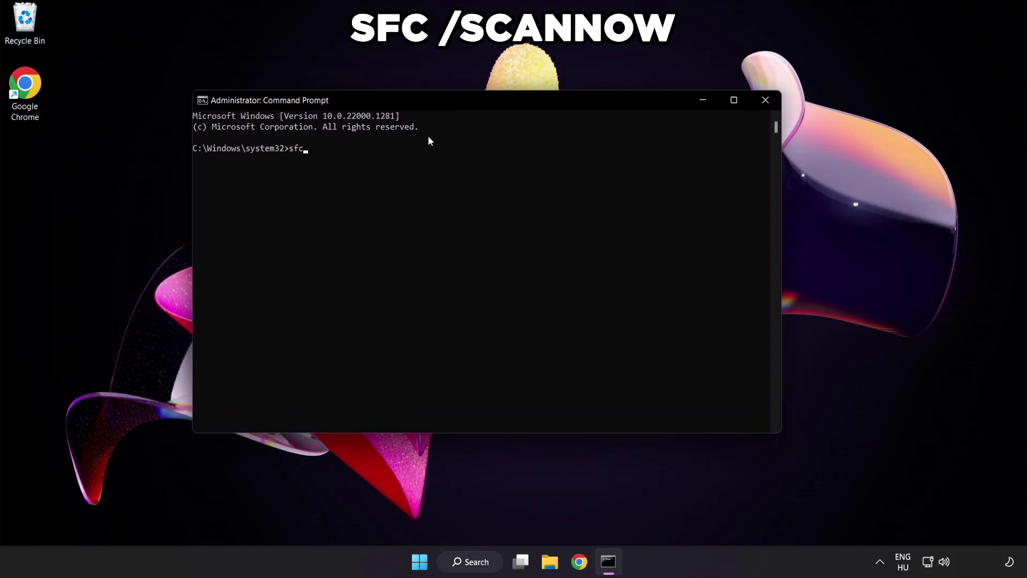
{"action": "type", "text": " /scannow"}
{"action": "key", "text": "Return"}
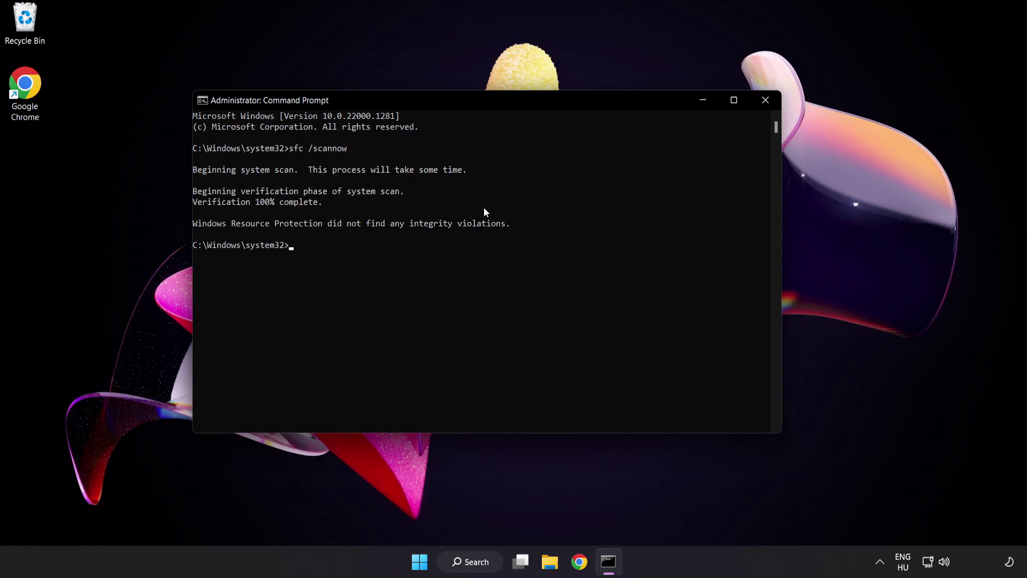
Close the Command Prompt window, then open and dismiss the Start menu
{"action": "left_click", "coordinate": [765, 101]}
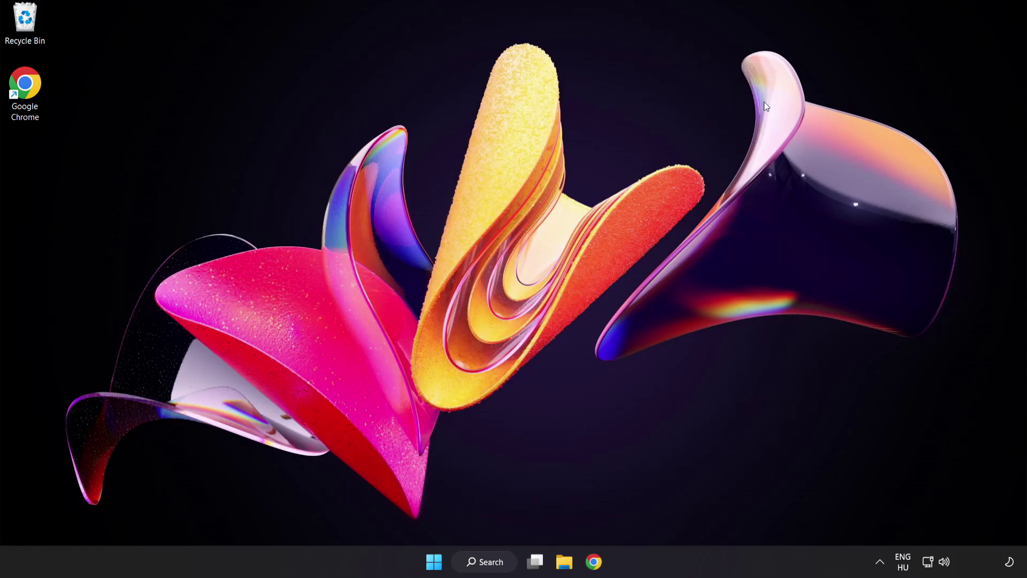
{"action": "left_click", "coordinate": [434, 562]}
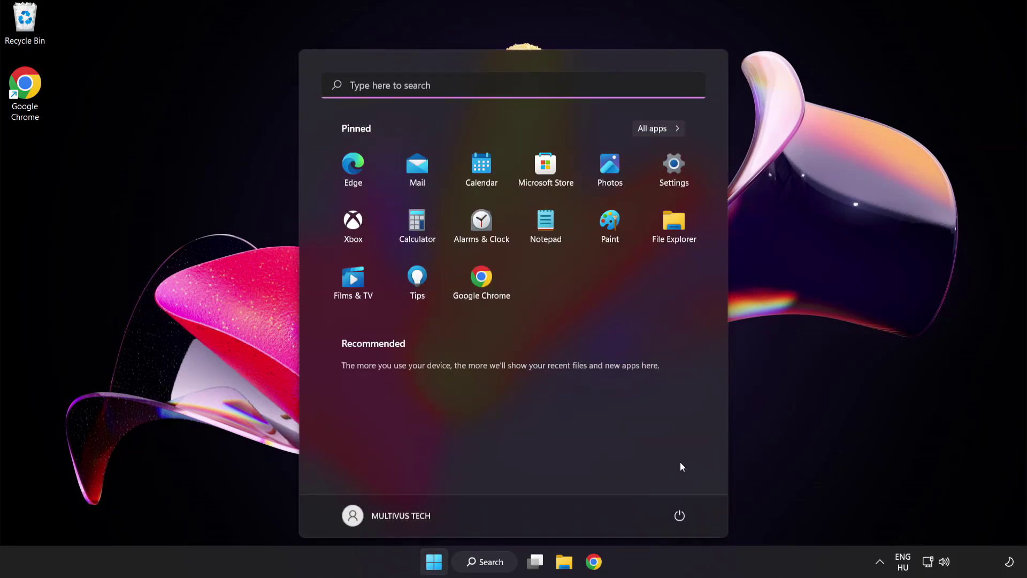
{"action": "left_click", "coordinate": [680, 516]}
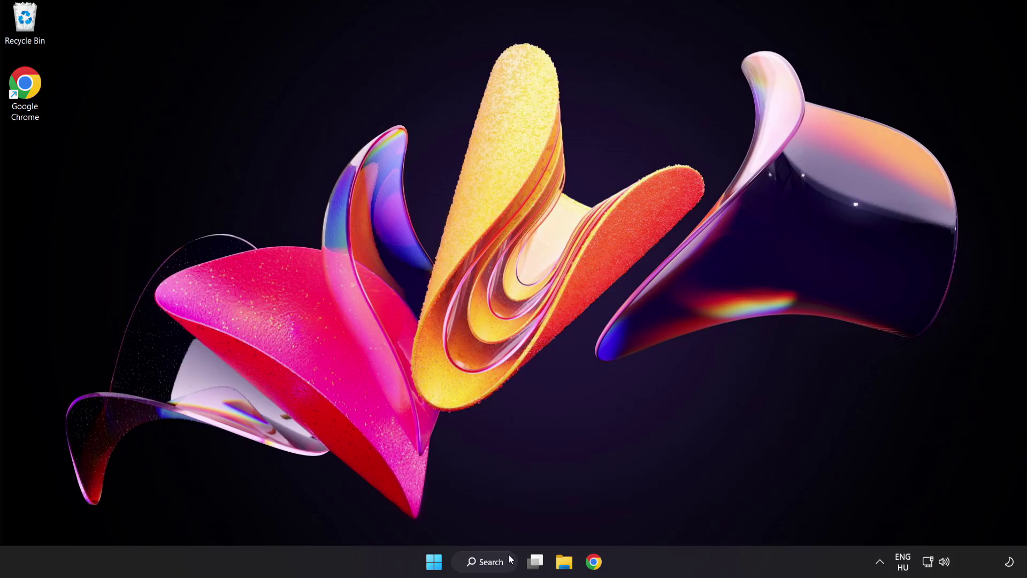
Search for 'security' and launch the Windows Security app
{"action": "left_click", "coordinate": [495, 566]}
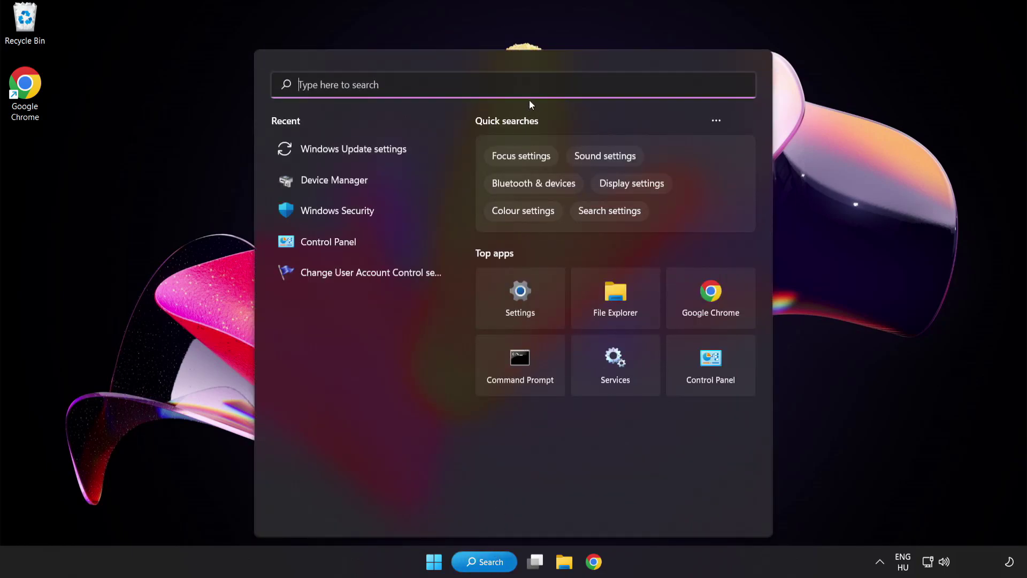
{"action": "type", "text": "security"}
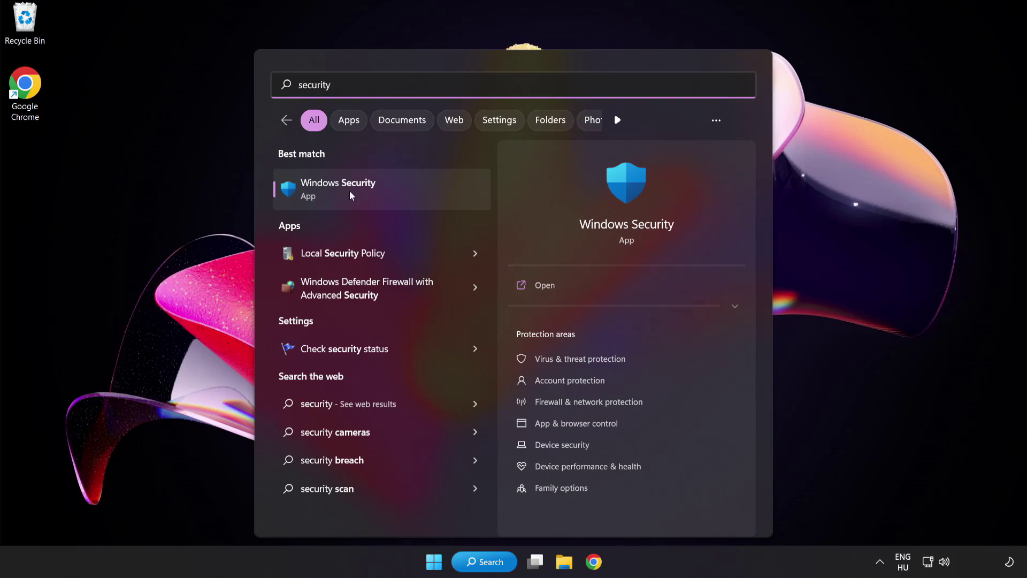
{"action": "left_click", "coordinate": [387, 187]}
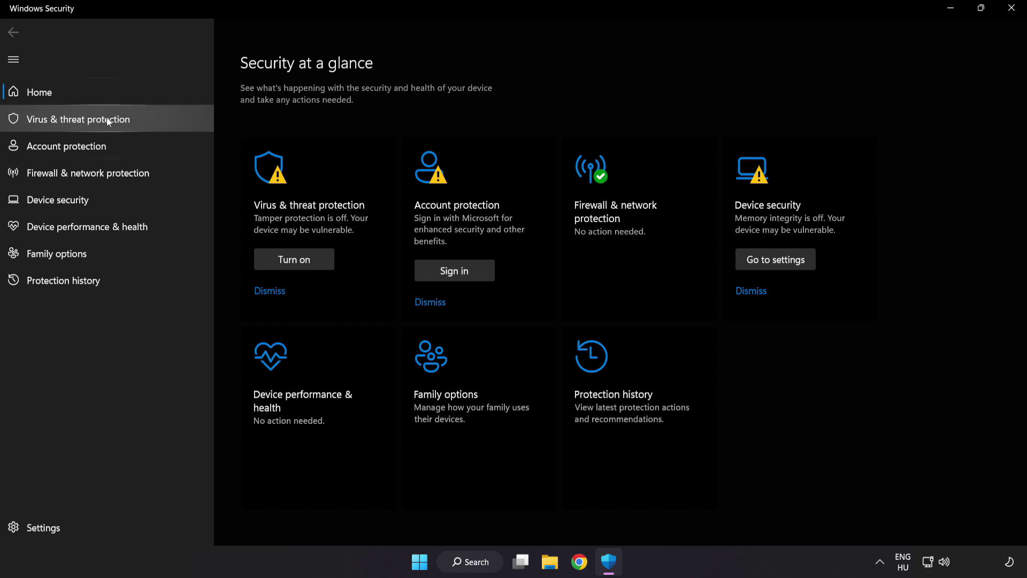
Go through Virus & threat protection settings to the Add or remove exclusions page
{"action": "left_click", "coordinate": [157, 122]}
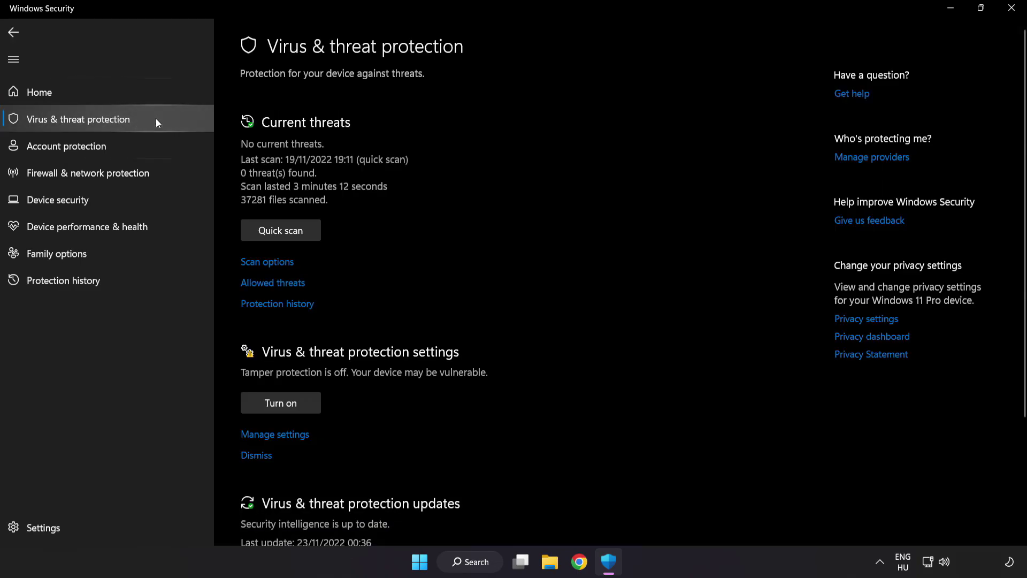
{"action": "scroll", "coordinate": [649, 155], "scroll_direction": "down", "scroll_amount": 3}
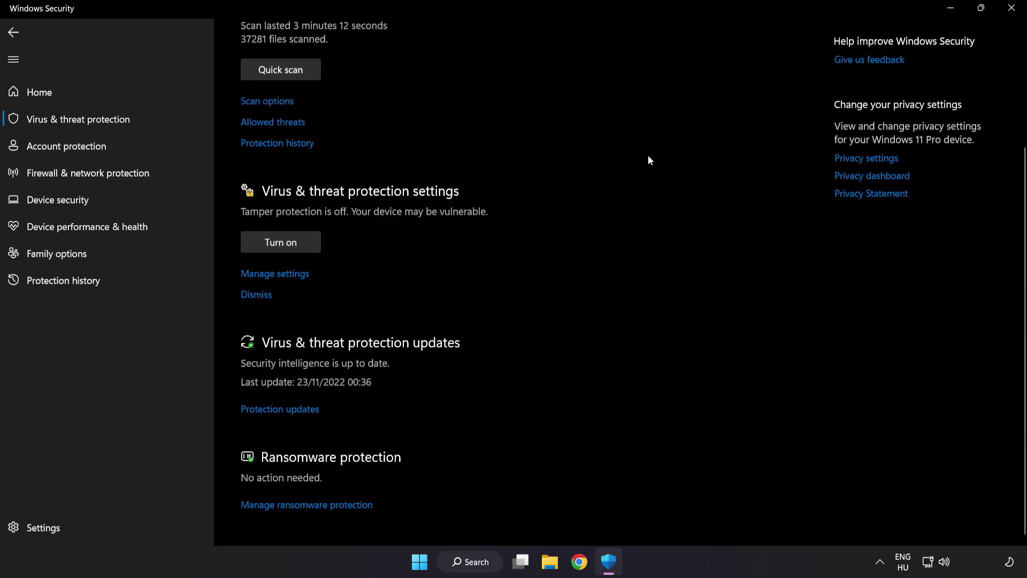
{"action": "left_click", "coordinate": [282, 274]}
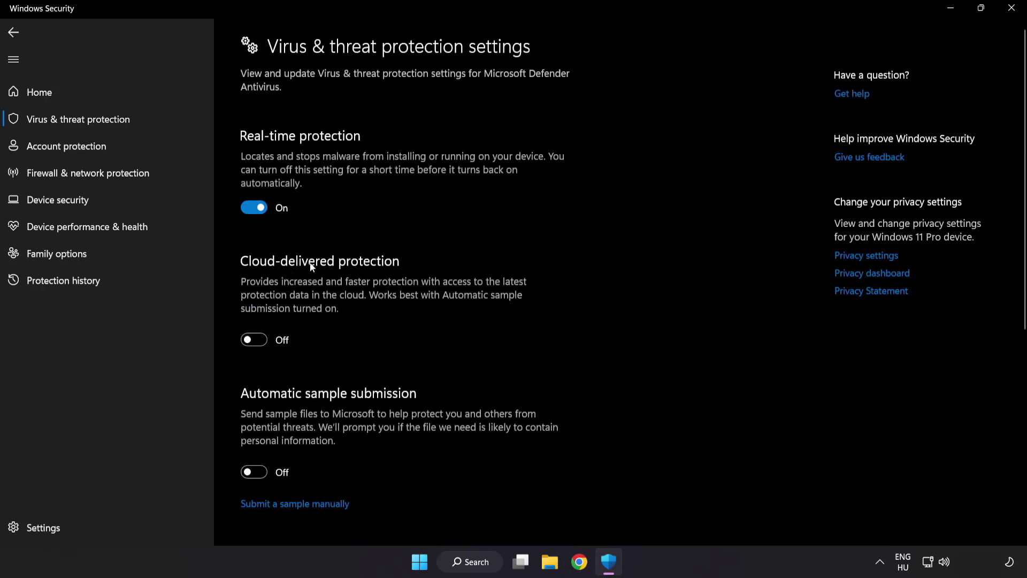
{"action": "scroll", "coordinate": [596, 281], "scroll_direction": "down", "scroll_amount": 6}
{"action": "scroll", "coordinate": [598, 283], "scroll_direction": "down", "scroll_amount": 1}
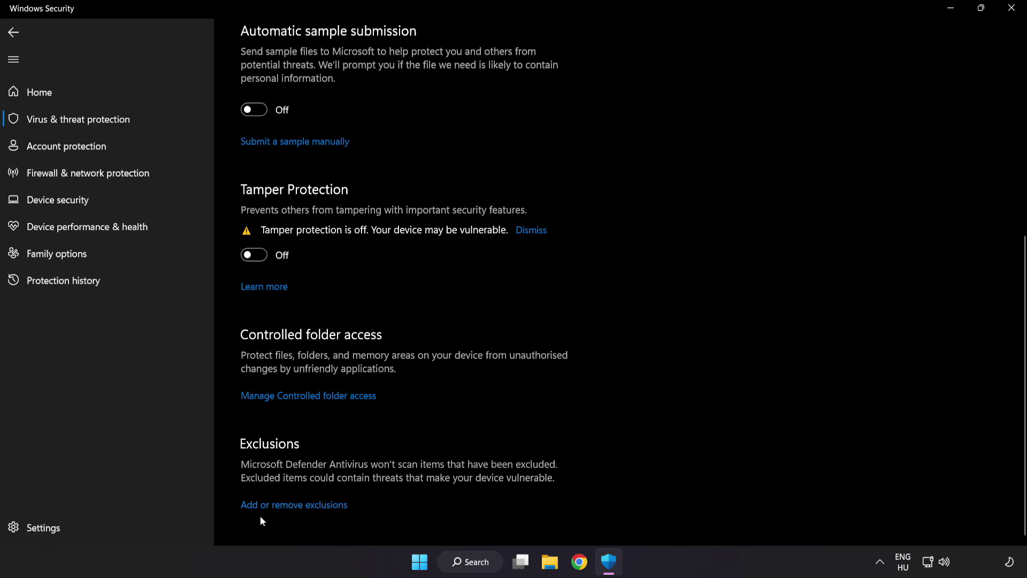
{"action": "left_click", "coordinate": [299, 506]}
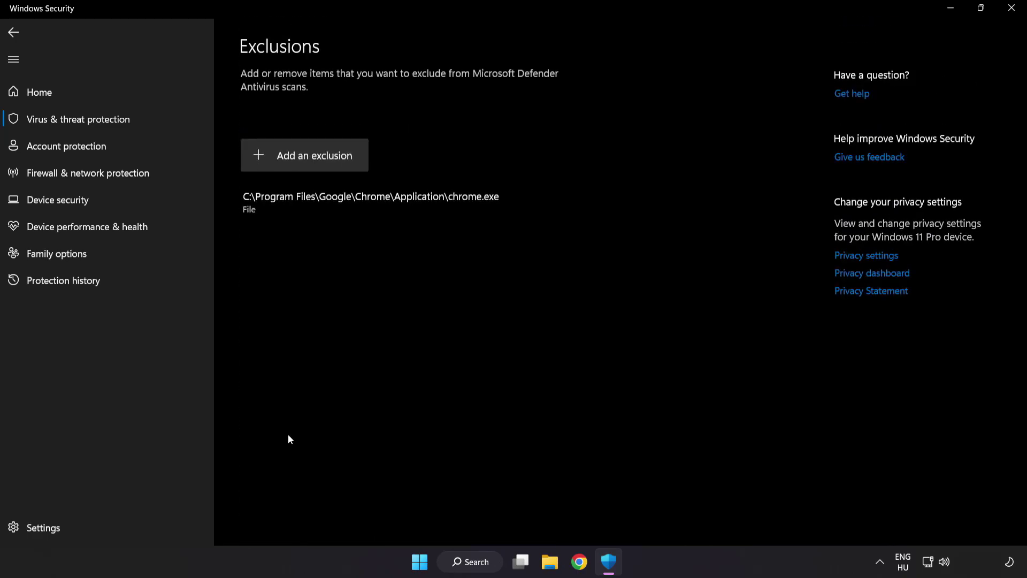
Start a new File exclusion and browse to Local Disk (C:)
{"action": "left_click", "coordinate": [307, 167]}
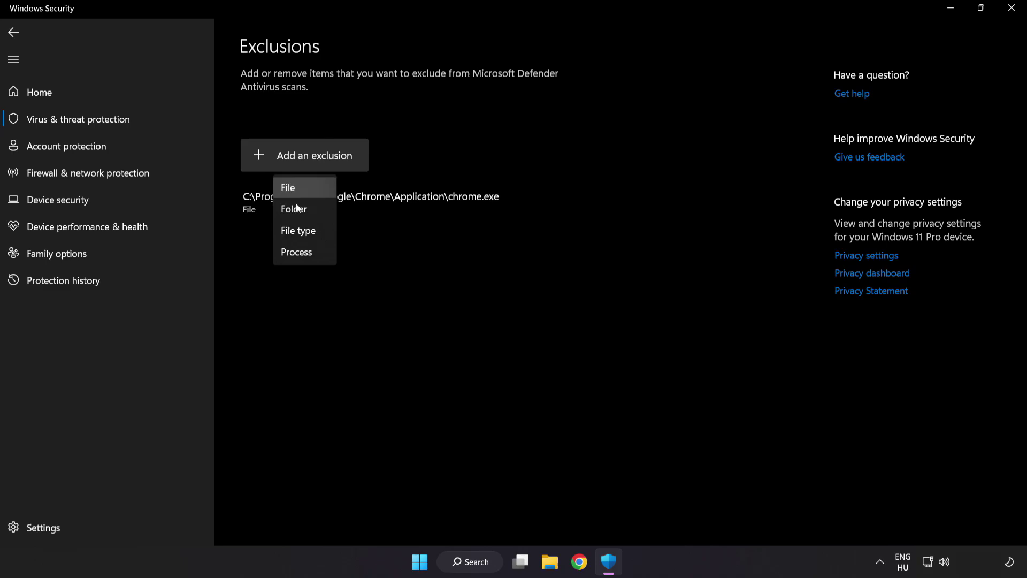
{"action": "left_click", "coordinate": [298, 188]}
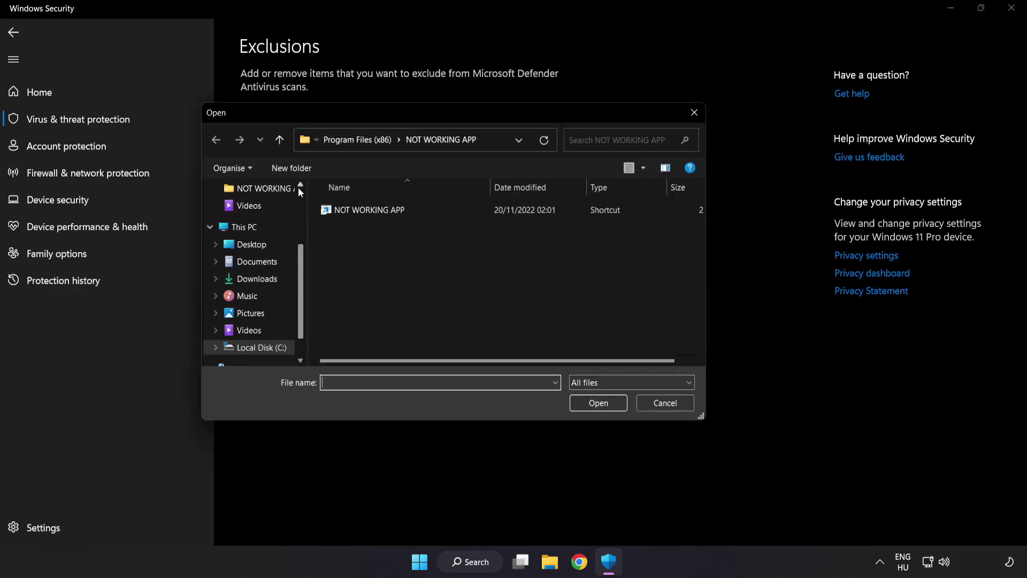
{"action": "left_click", "coordinate": [329, 143]}
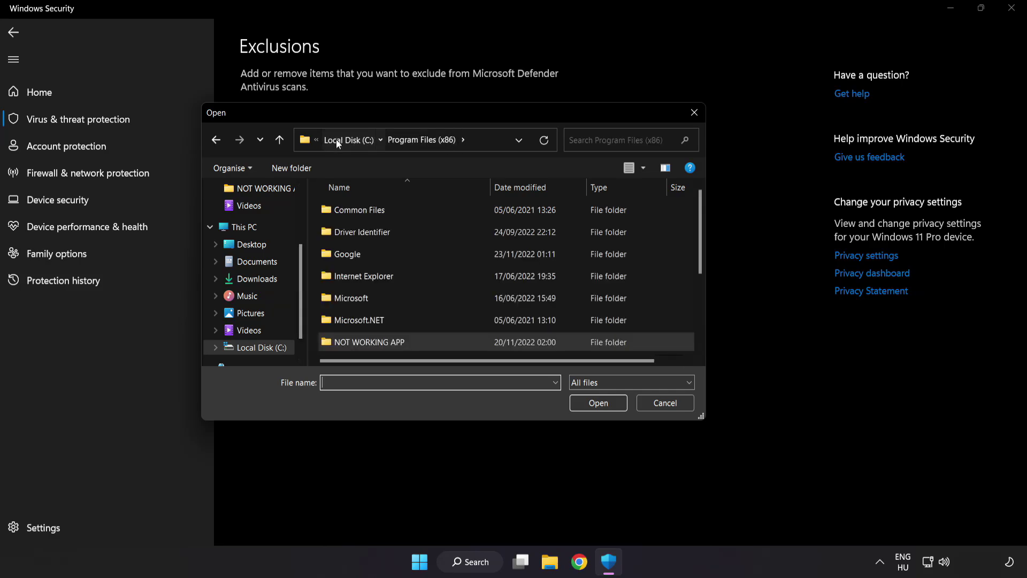
{"action": "left_click", "coordinate": [336, 139]}
{"action": "left_click", "coordinate": [338, 139]}
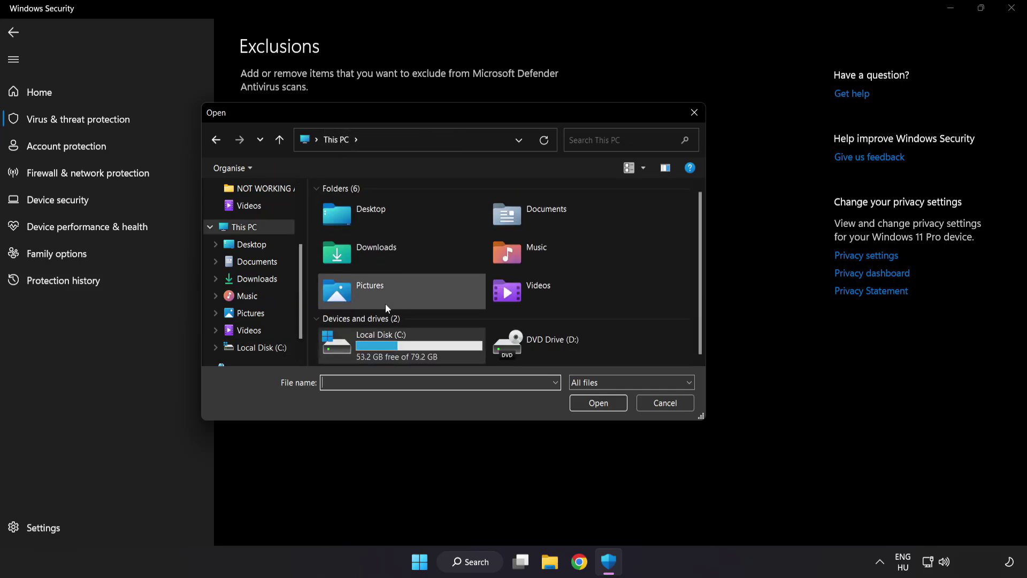
{"action": "double_click", "coordinate": [383, 350]}
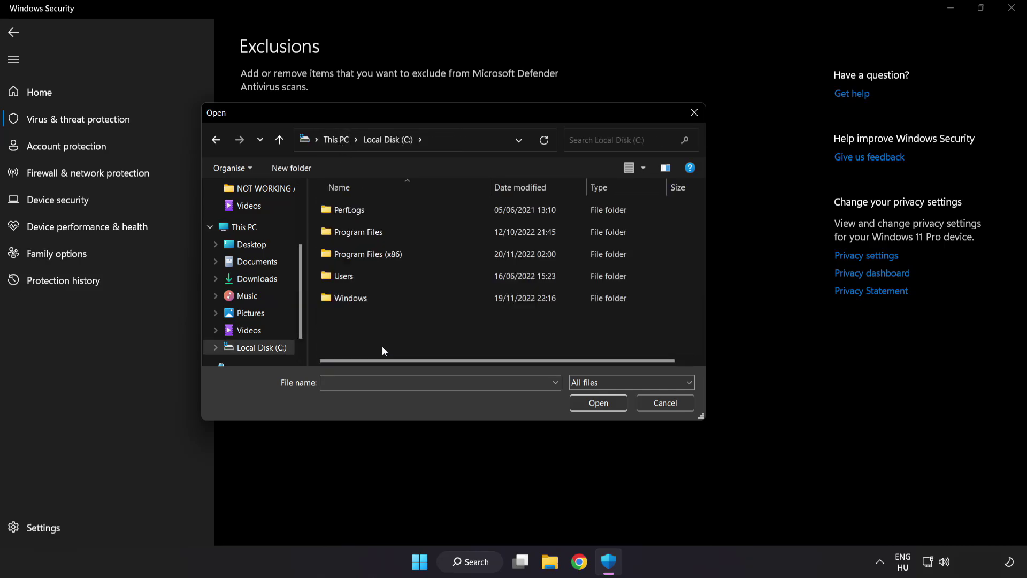
Select the shortcut in Program Files (x86)\NOT WORKING APP as the excluded file
{"action": "double_click", "coordinate": [396, 251]}
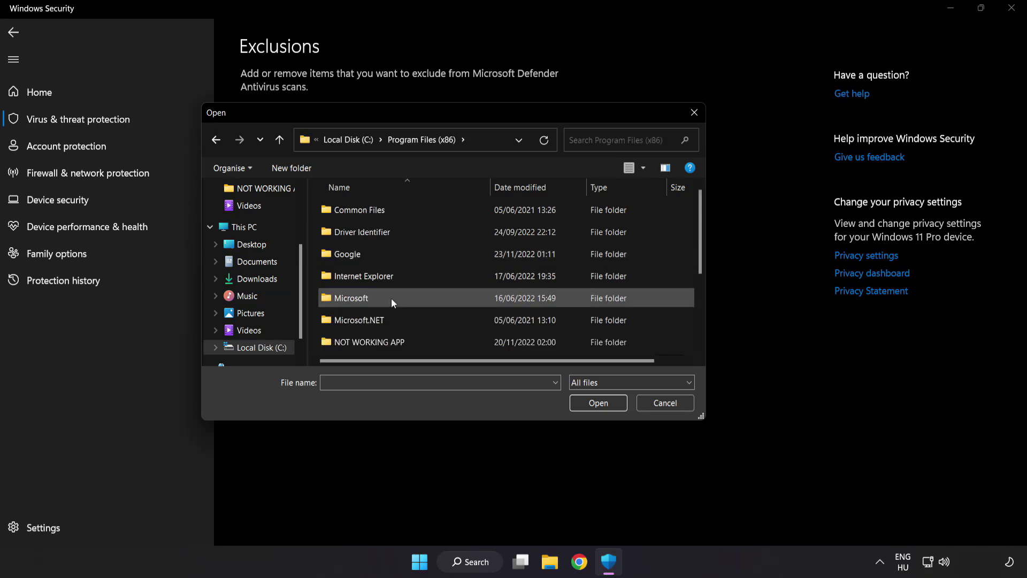
{"action": "scroll", "coordinate": [378, 352], "scroll_direction": "down", "scroll_amount": 1}
{"action": "left_click", "coordinate": [369, 279]}
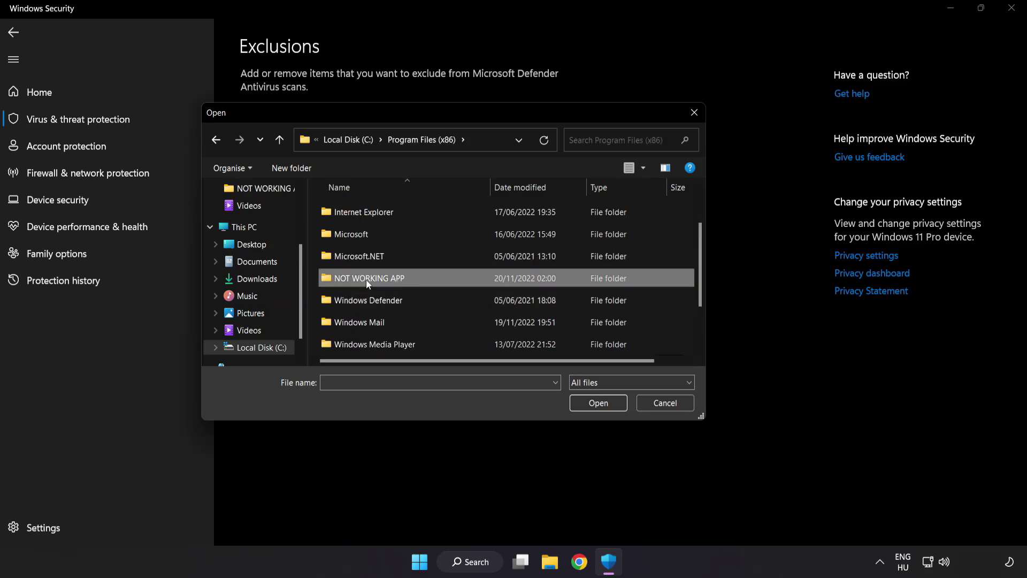
{"action": "double_click", "coordinate": [407, 279]}
{"action": "left_click", "coordinate": [396, 212]}
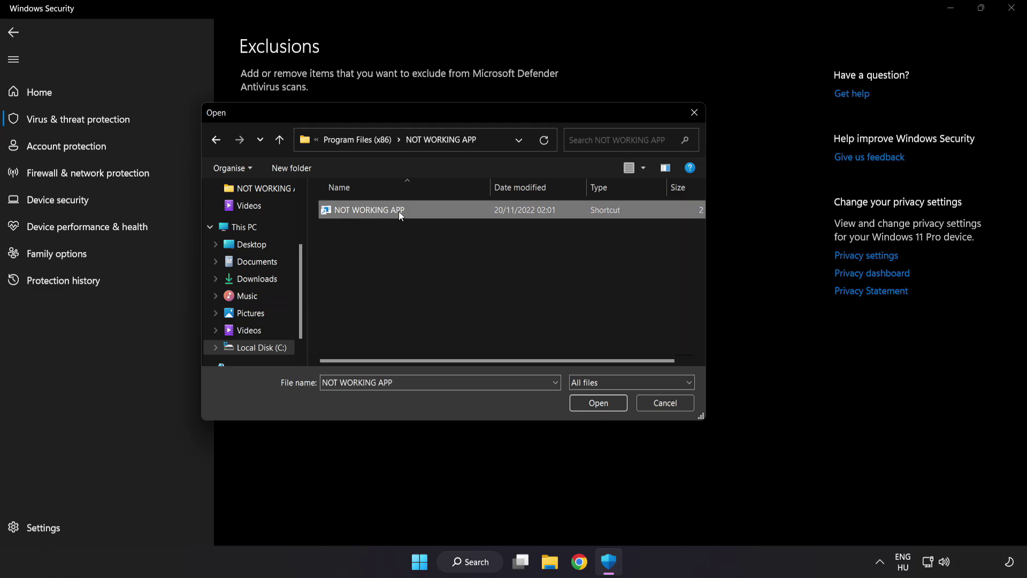
{"action": "left_click", "coordinate": [599, 411]}
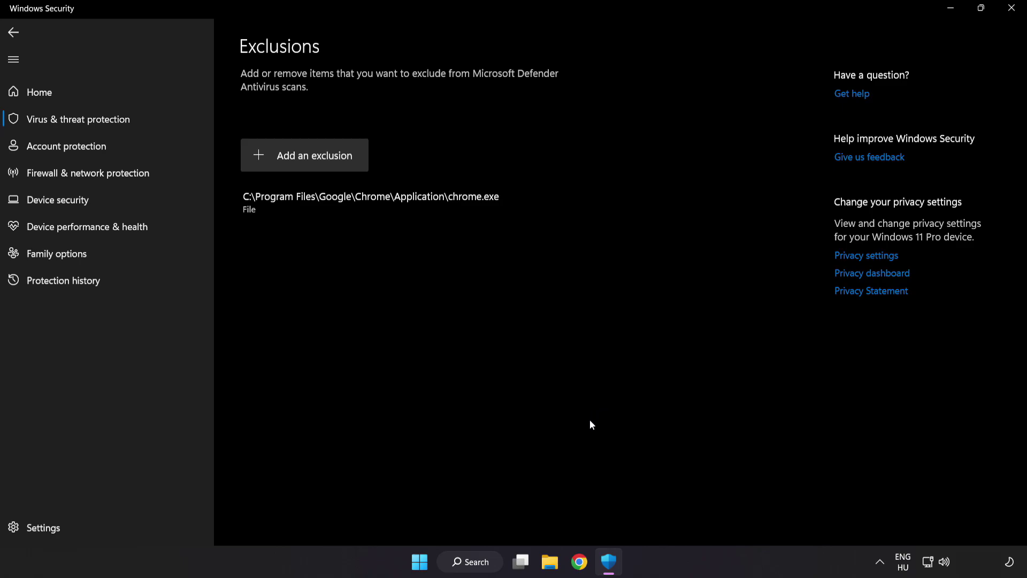
Close Windows Security and show the Start menu power options: Sleep, Shut down, Restart
{"action": "left_click", "coordinate": [1008, 16]}
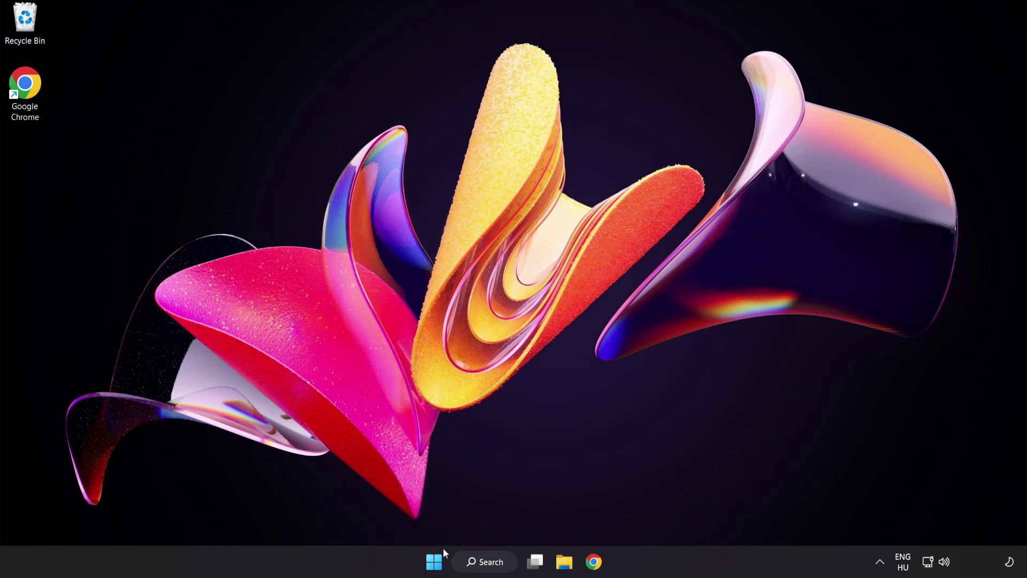
{"action": "left_click", "coordinate": [433, 561]}
{"action": "left_click", "coordinate": [681, 516]}
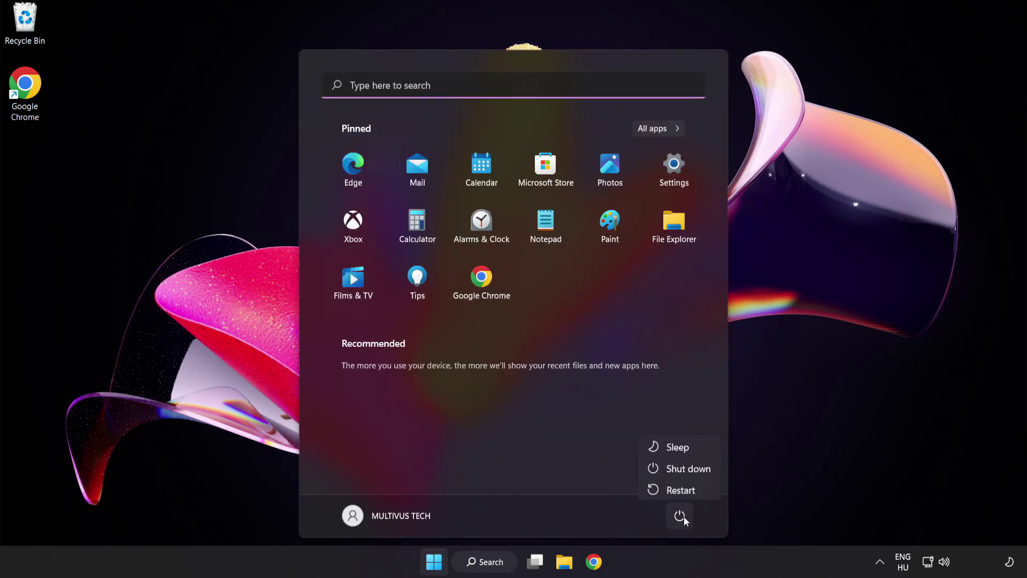